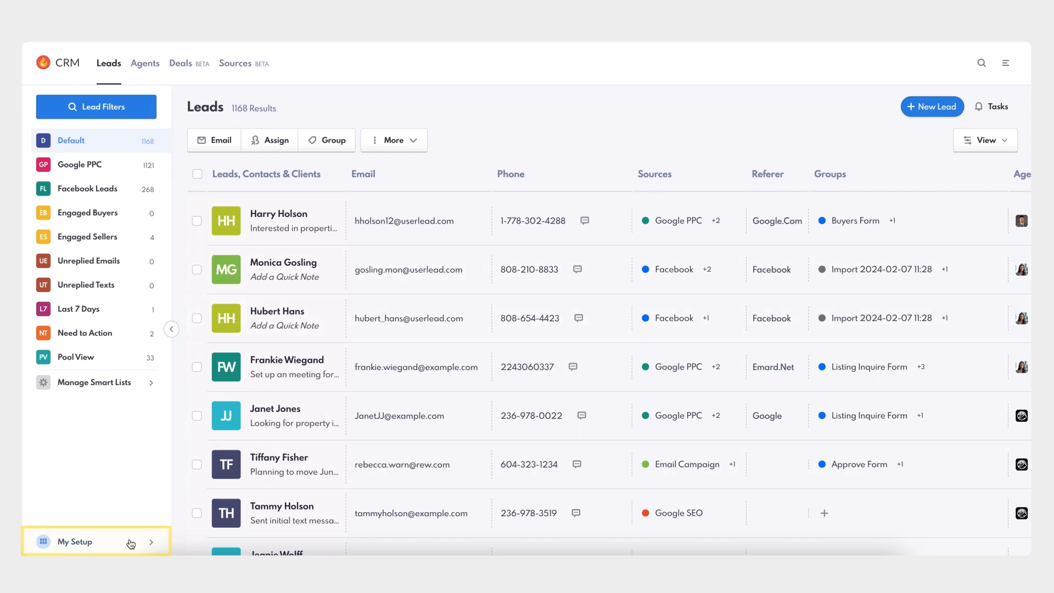
Start a new lead pool named First Time Buyers with the Seafoam label color.
{"action": "left_click", "coordinate": [82, 544]}
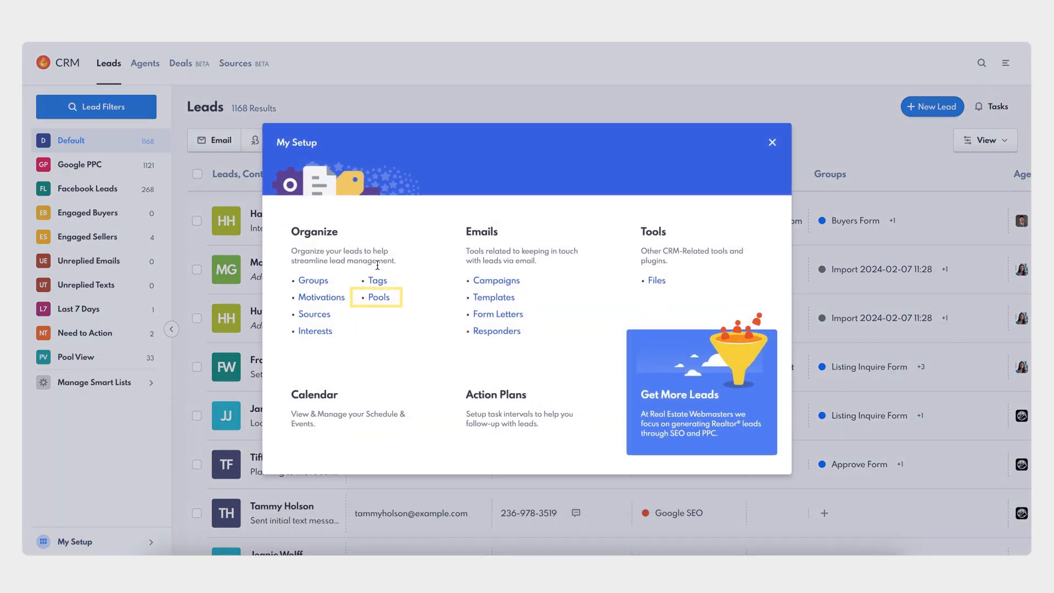
{"action": "left_click", "coordinate": [379, 298]}
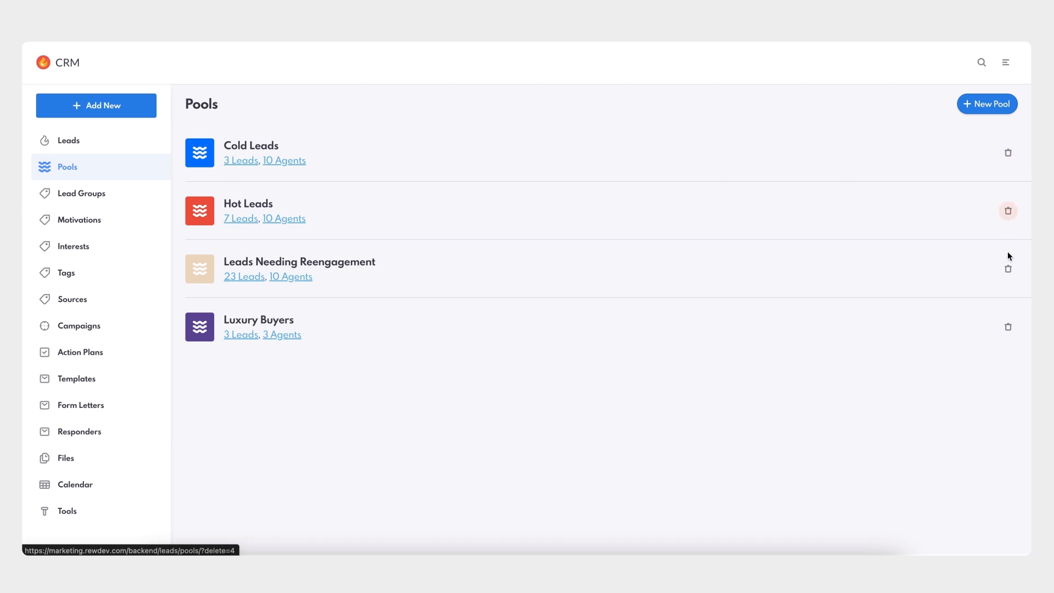
{"action": "left_click", "coordinate": [991, 104]}
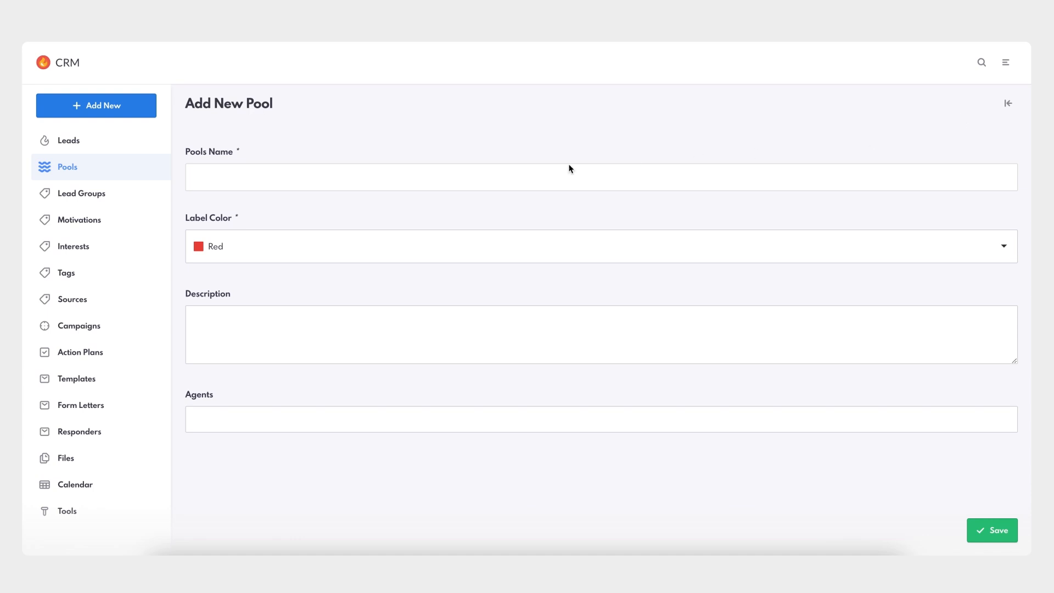
{"action": "left_click", "coordinate": [318, 181]}
{"action": "type", "text": "First Time Buyers"}
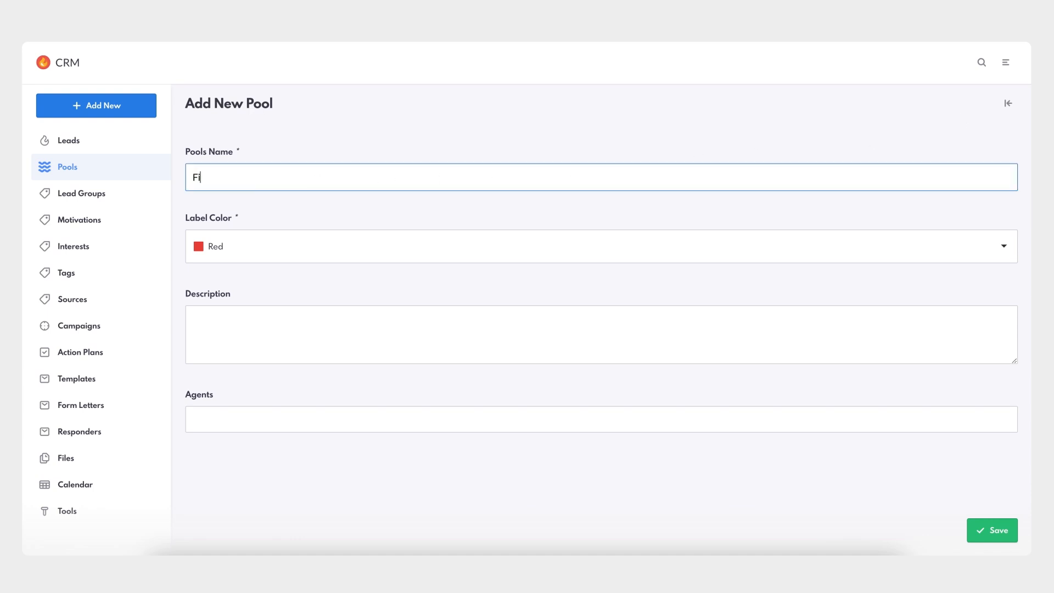
{"action": "left_click", "coordinate": [310, 247]}
{"action": "scroll", "coordinate": [320, 330], "scroll_direction": "down", "scroll_amount": 3}
{"action": "left_click", "coordinate": [309, 360]}
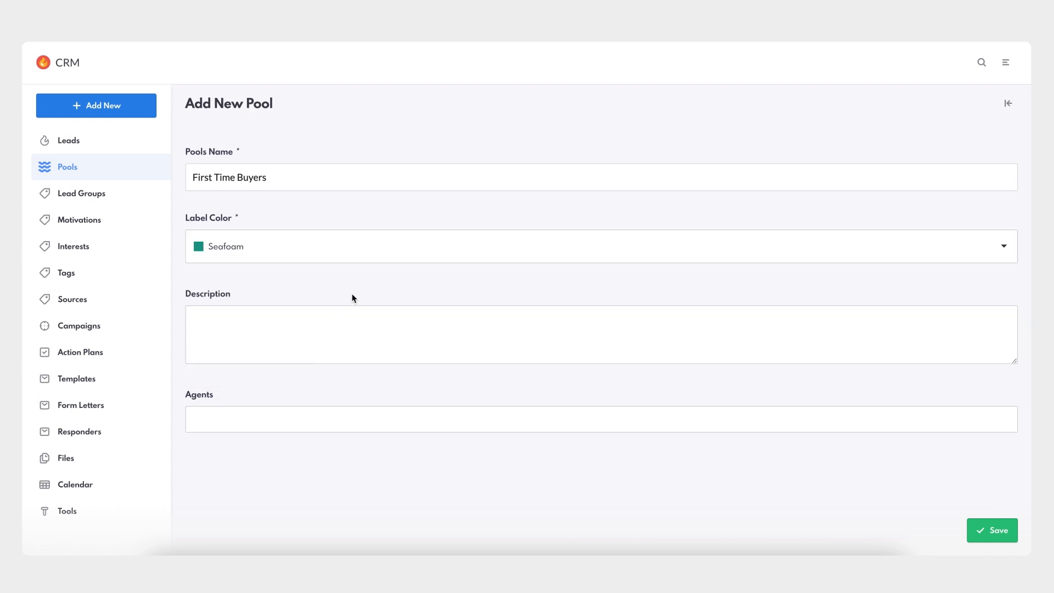
Enter the pool description "Unclaimed leads who are first time buyers".
{"action": "left_click", "coordinate": [322, 325]}
{"action": "type", "text": "Unclaimed"}
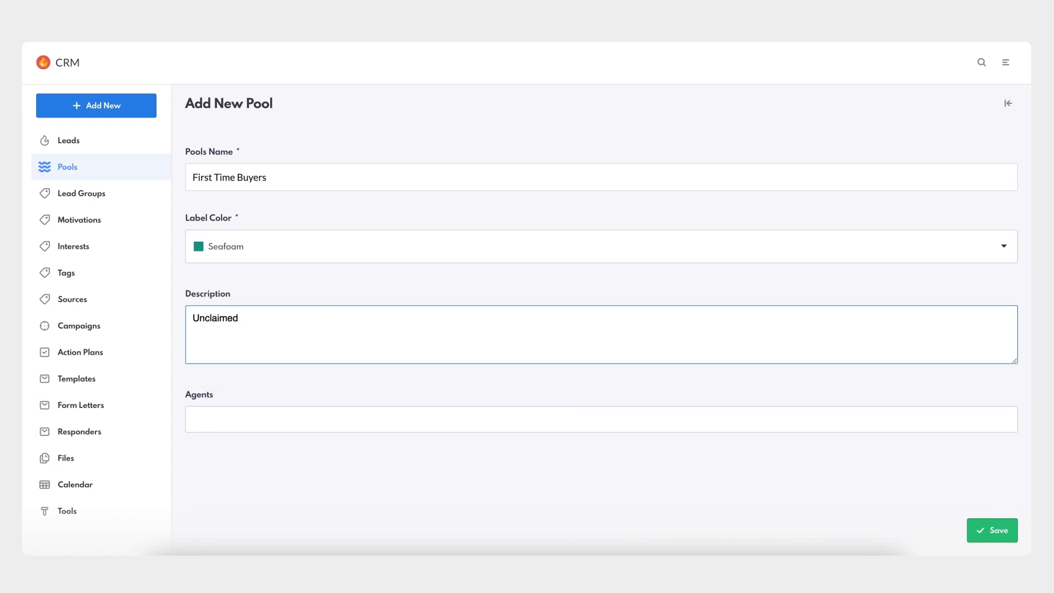
{"action": "type", "text": " leads who are first time buyers"}
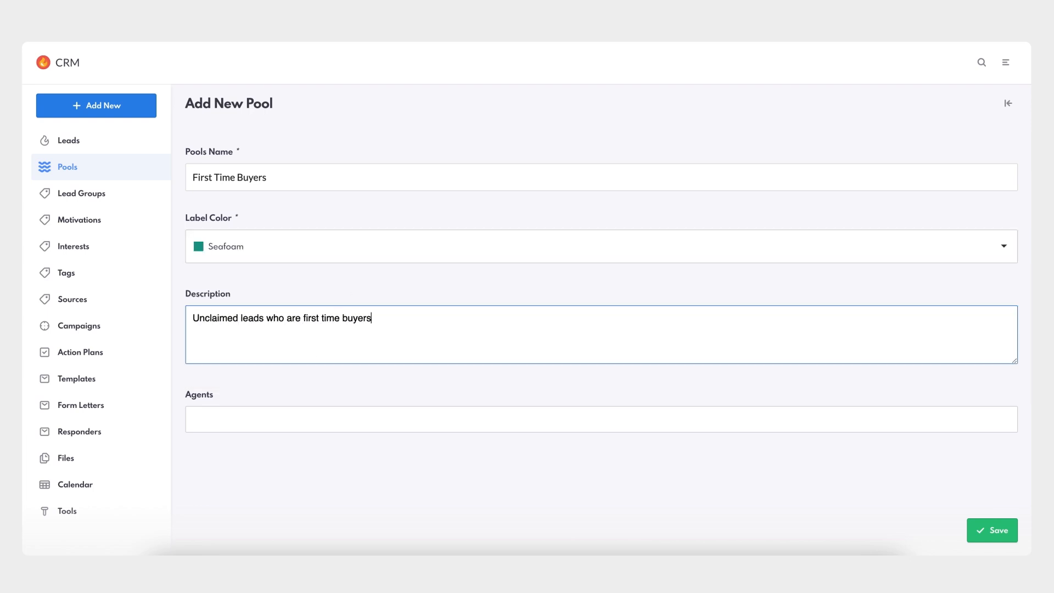
Add the six agents listed directly after Marketing Admin to the pool, save it and return to the pool list.
{"action": "left_click", "coordinate": [321, 421]}
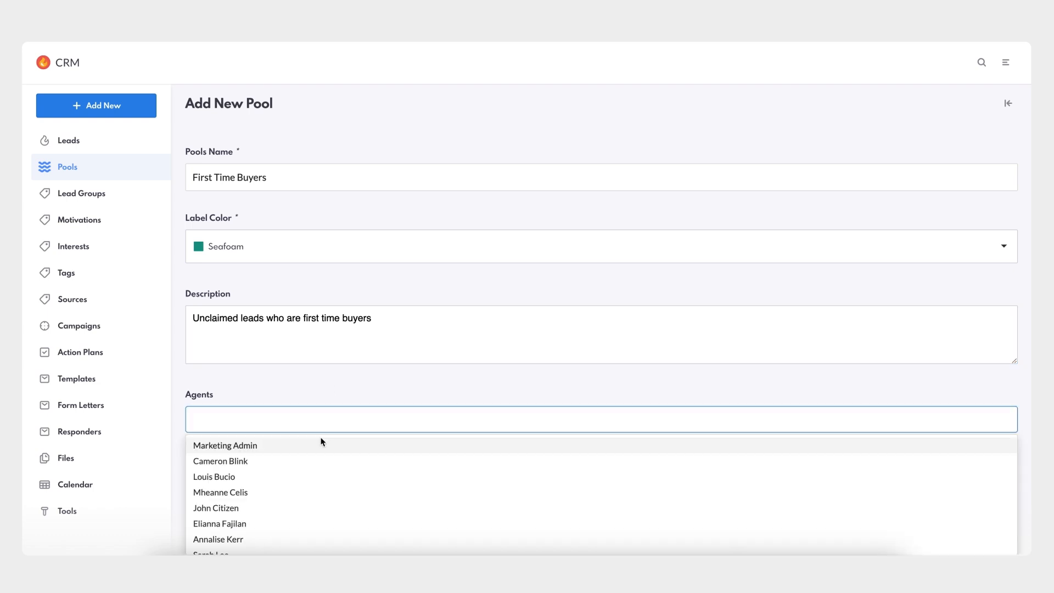
{"action": "left_click", "coordinate": [321, 466]}
{"action": "left_click", "coordinate": [323, 467]}
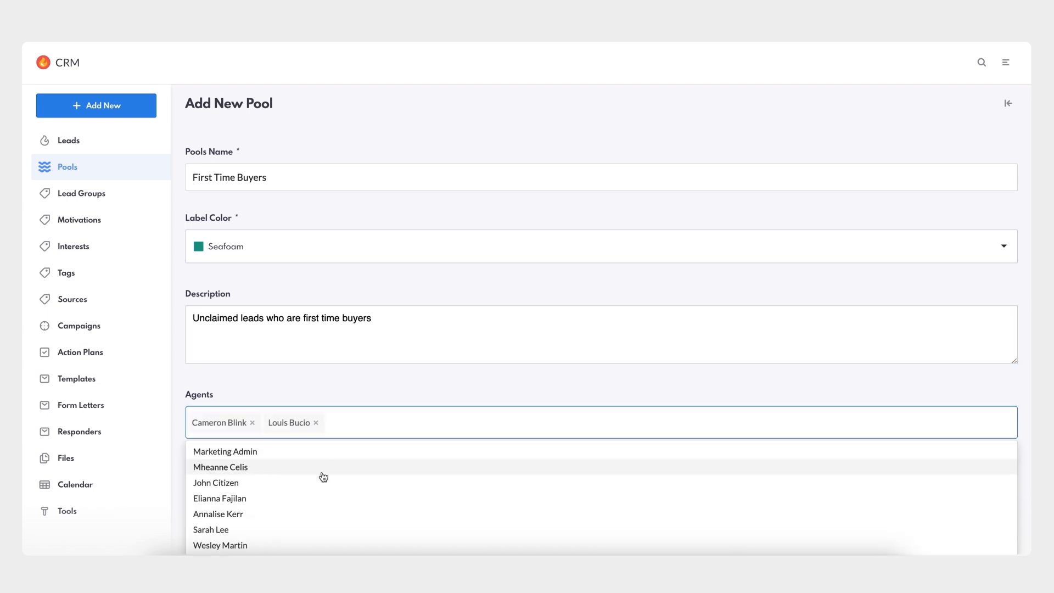
{"action": "left_click", "coordinate": [323, 473]}
{"action": "left_click", "coordinate": [323, 472]}
{"action": "left_click", "coordinate": [323, 472]}
{"action": "left_click", "coordinate": [323, 472]}
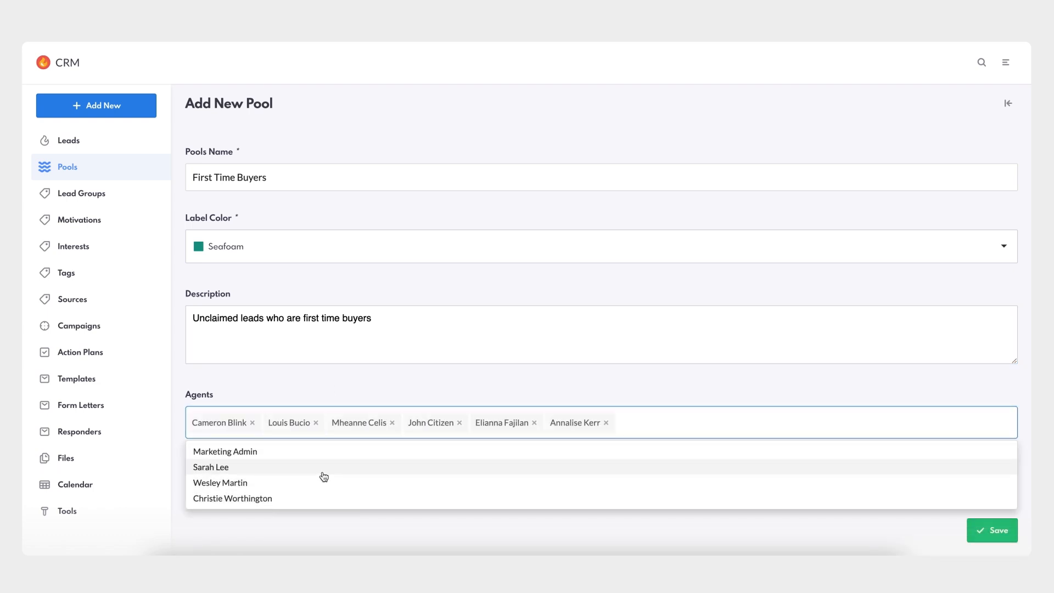
{"action": "left_click", "coordinate": [450, 387]}
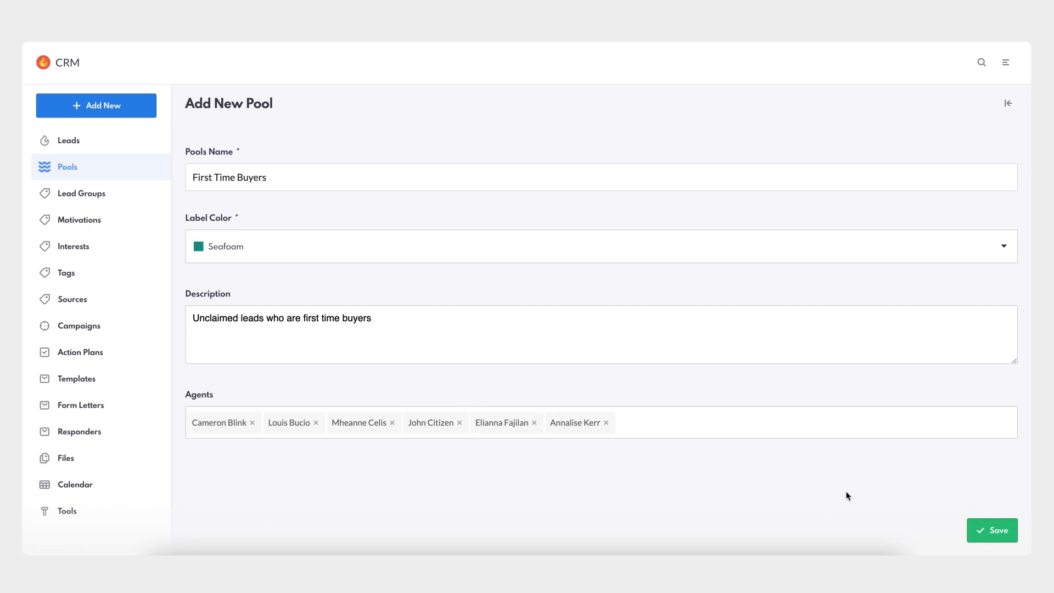
{"action": "left_click", "coordinate": [991, 531]}
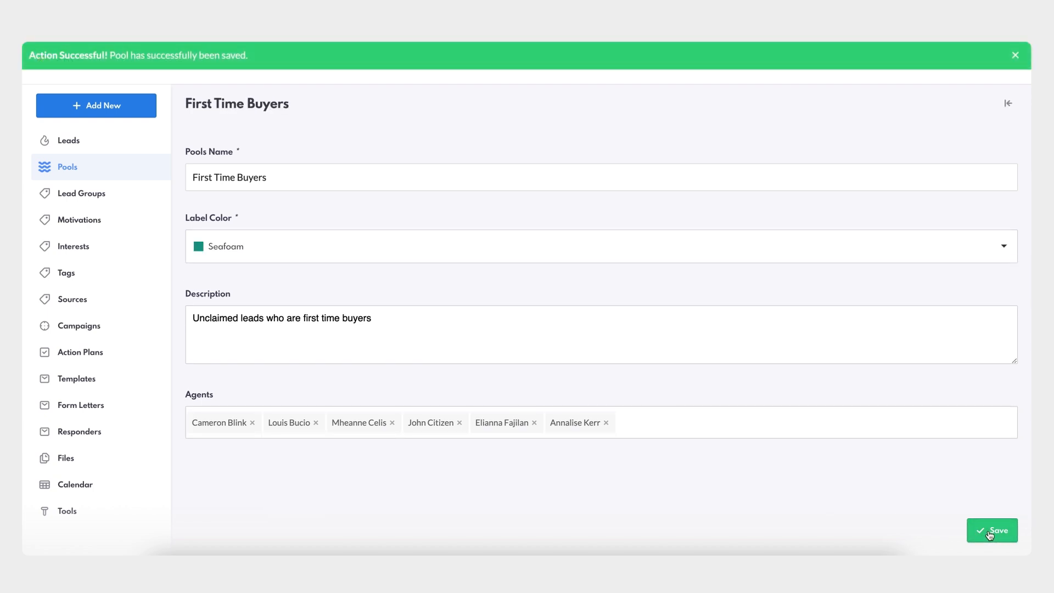
{"action": "left_click", "coordinate": [68, 171]}
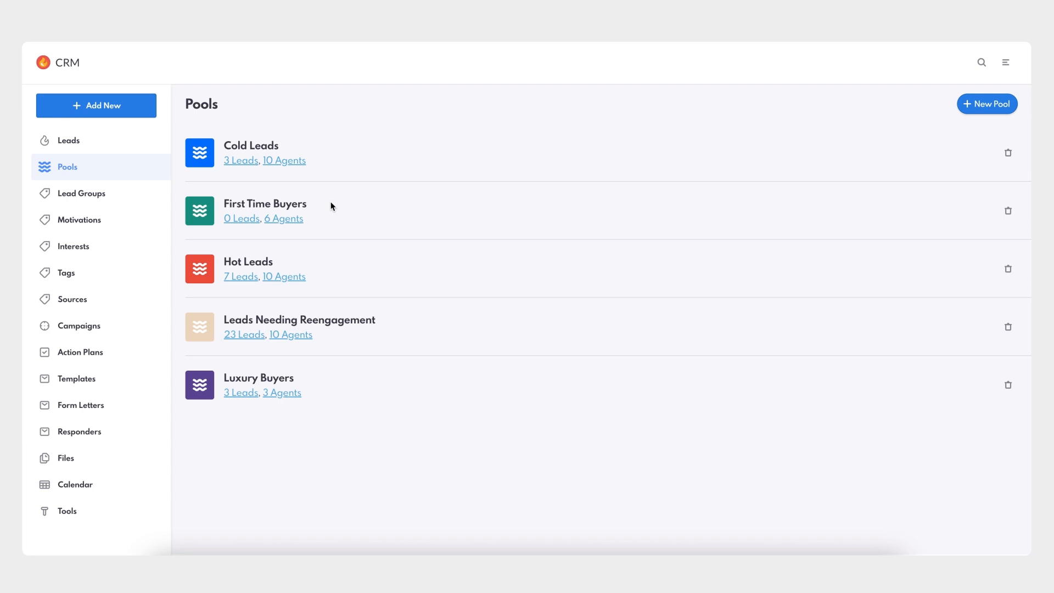
Assign the third, fourth and fifth leads in the CRM leads list to the First Time Buyers pool.
{"action": "left_click", "coordinate": [68, 65]}
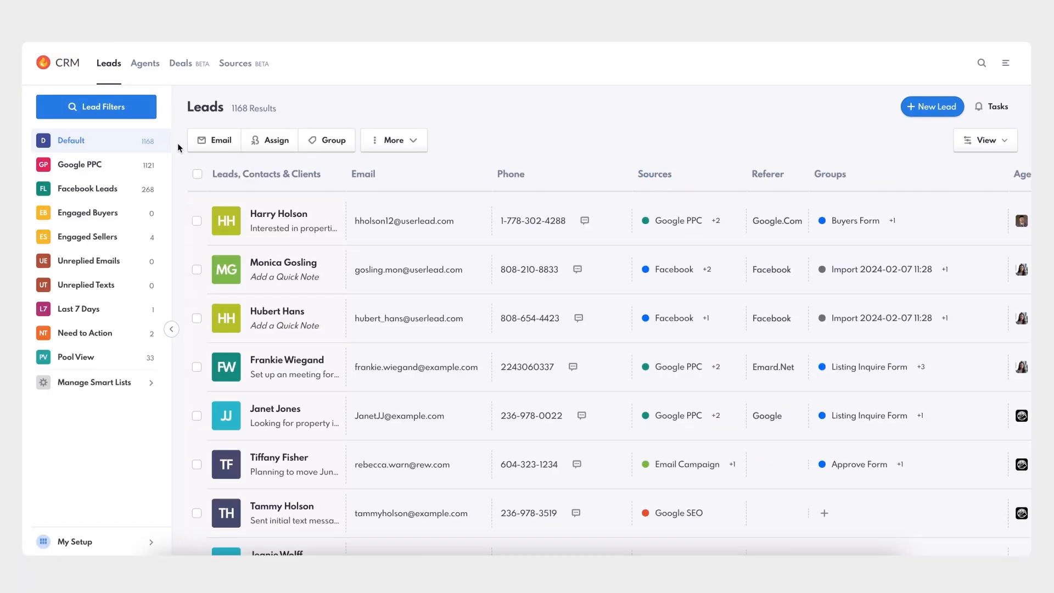
{"action": "left_click", "coordinate": [196, 318]}
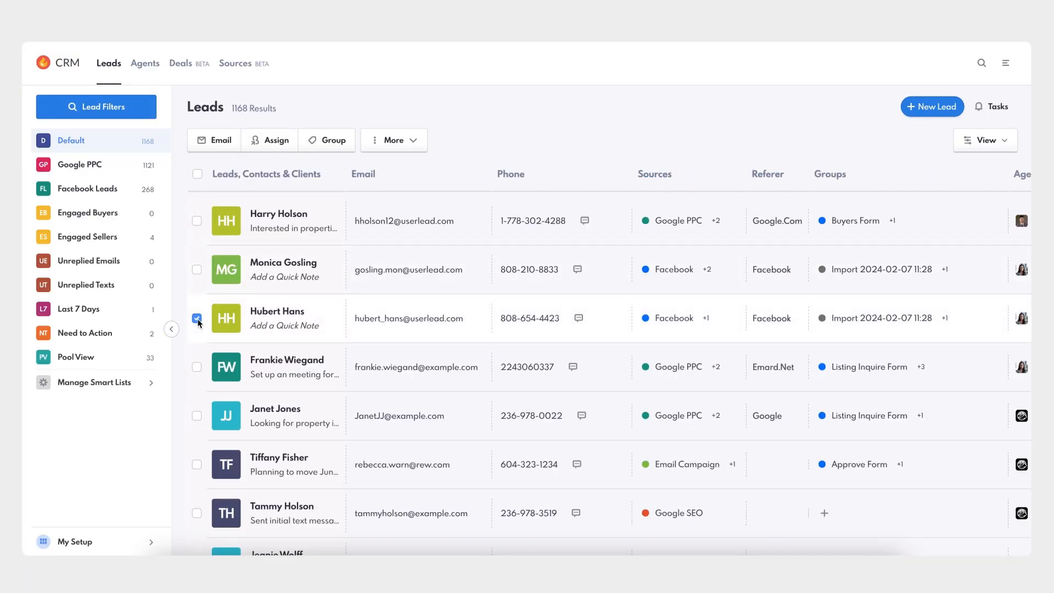
{"action": "left_click", "coordinate": [196, 368]}
{"action": "left_click", "coordinate": [197, 416]}
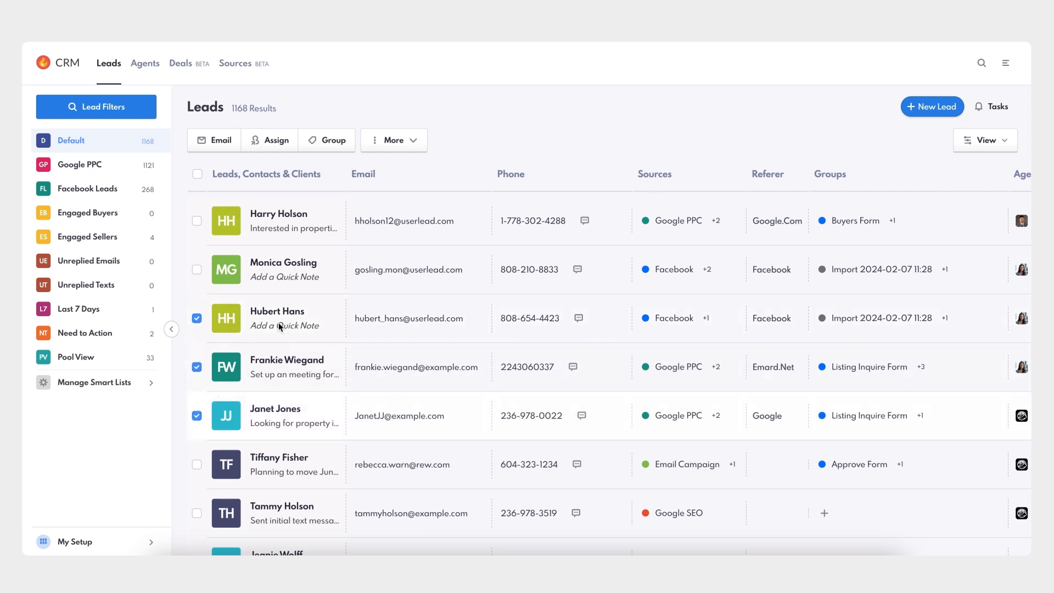
{"action": "left_click", "coordinate": [416, 147]}
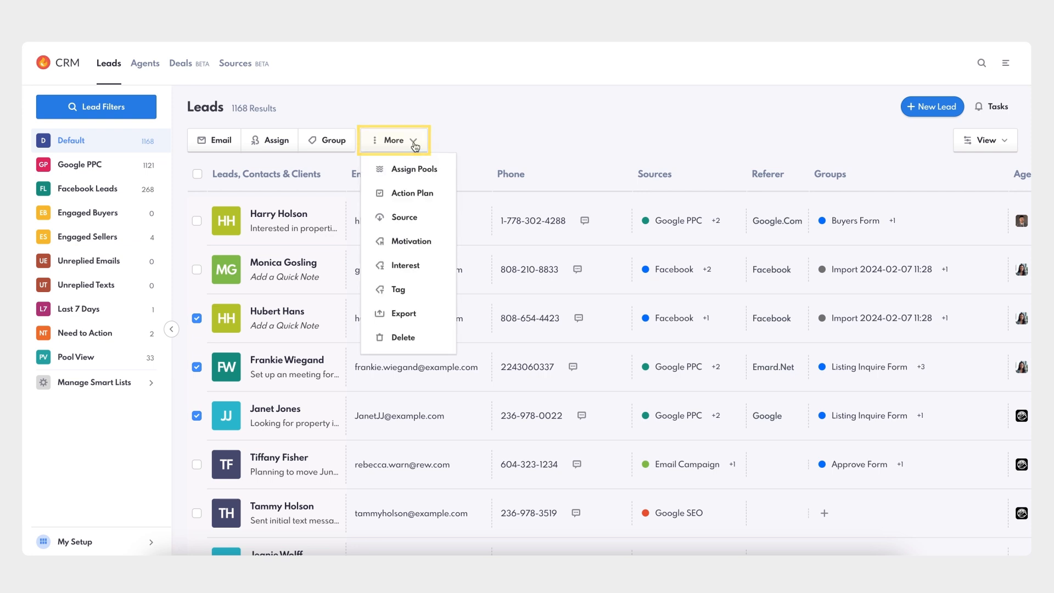
{"action": "left_click", "coordinate": [422, 176]}
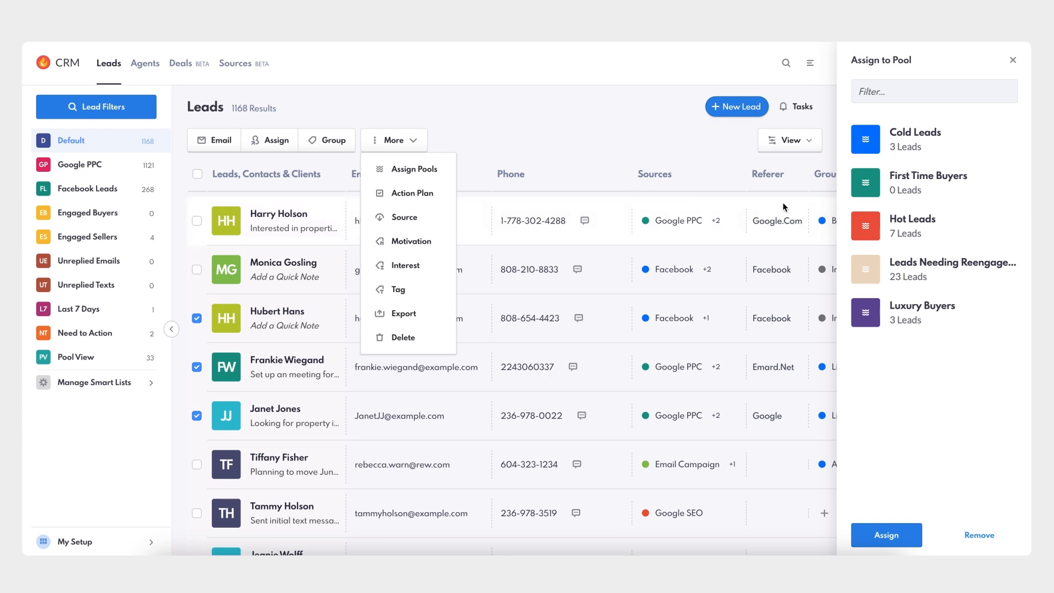
{"action": "left_click", "coordinate": [944, 187]}
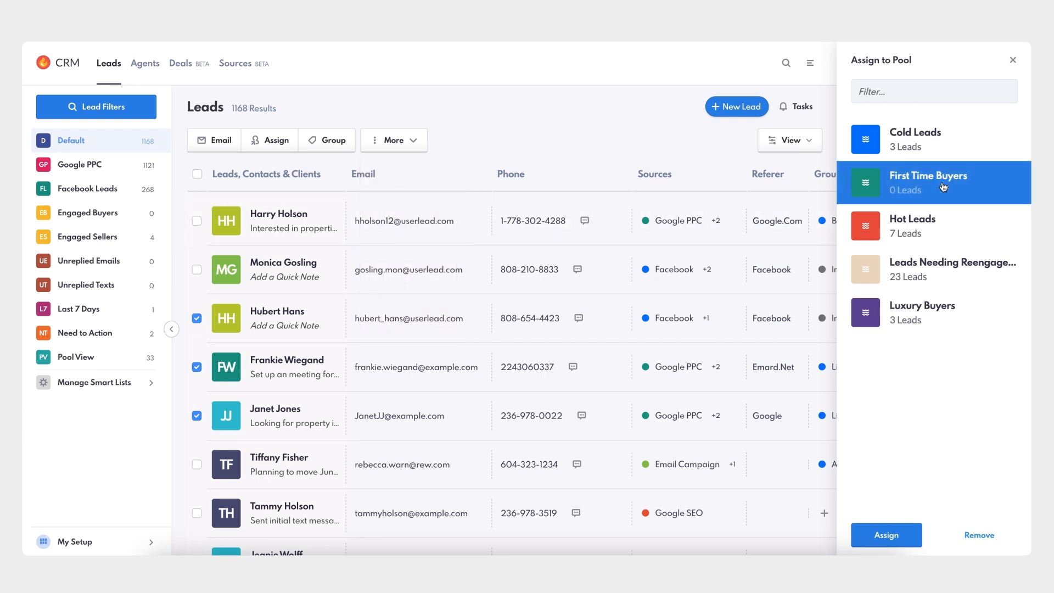
{"action": "left_click", "coordinate": [890, 538]}
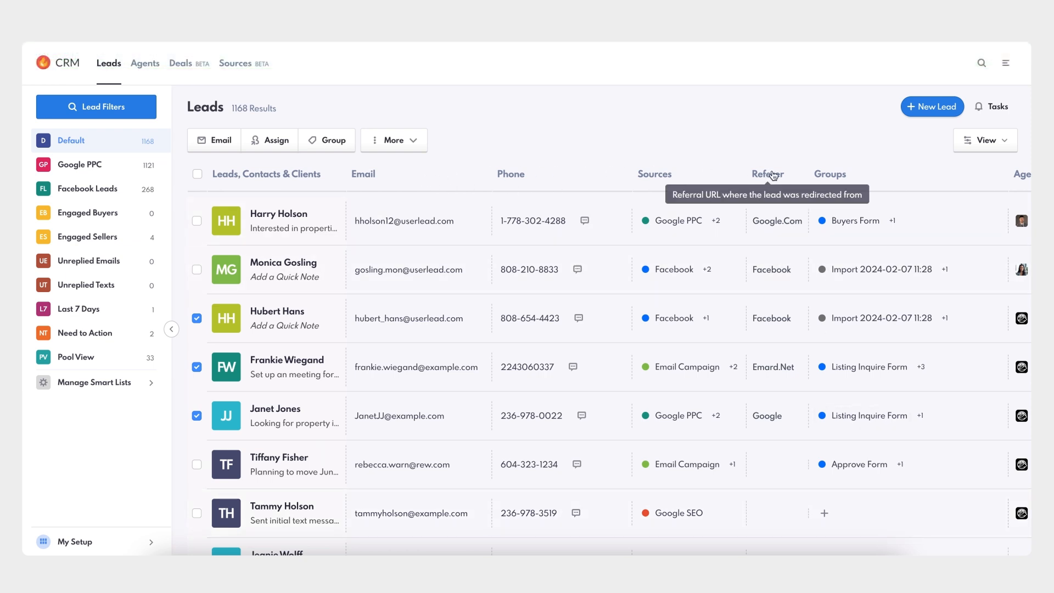
Edit the Power Mode view of the leads list and add the Pools column to it.
{"action": "left_click", "coordinate": [1008, 143]}
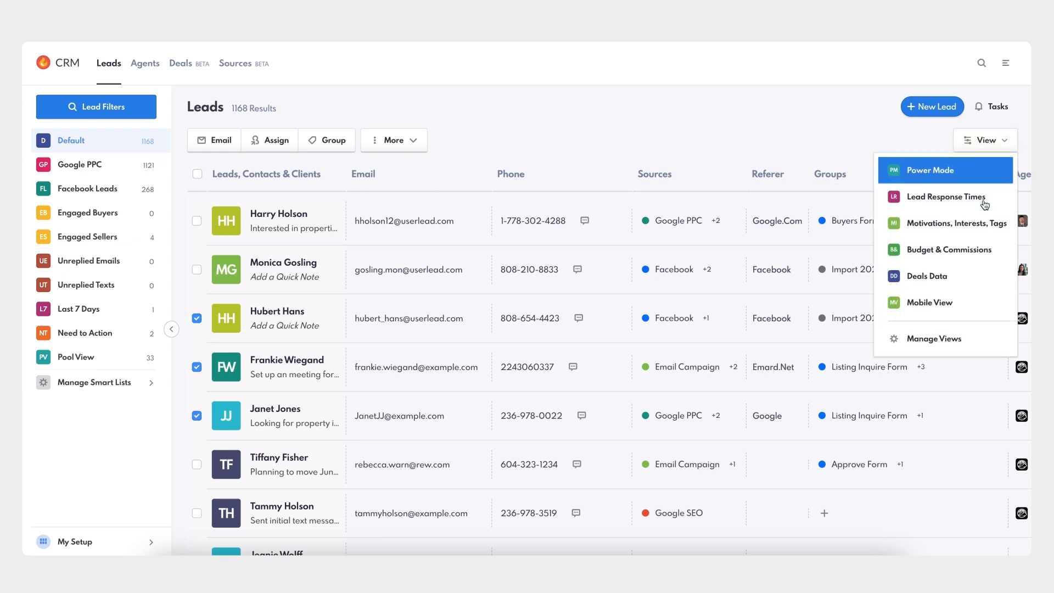
{"action": "left_click", "coordinate": [930, 342]}
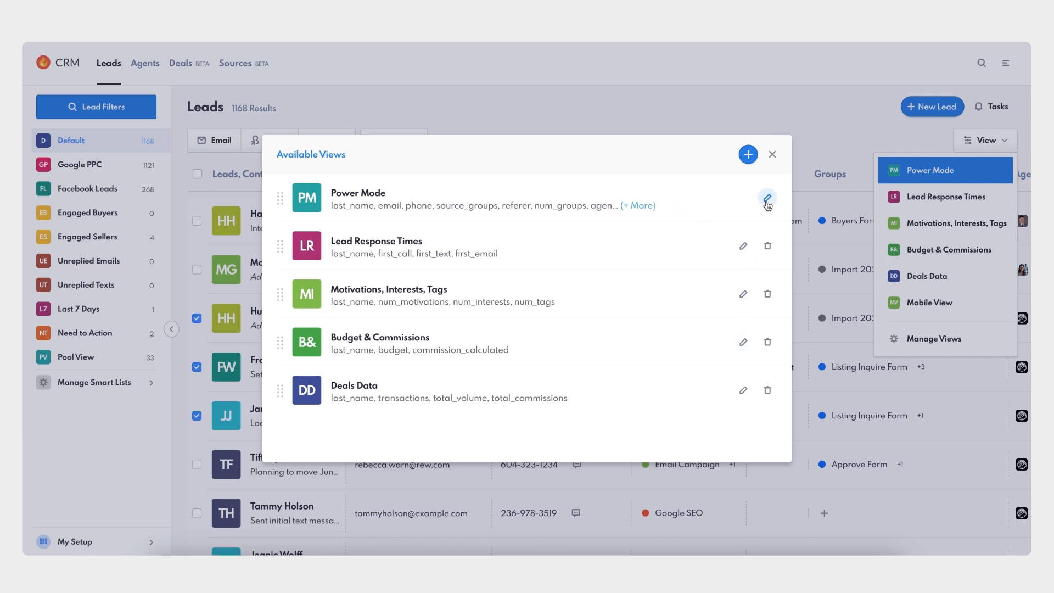
{"action": "left_click", "coordinate": [767, 199]}
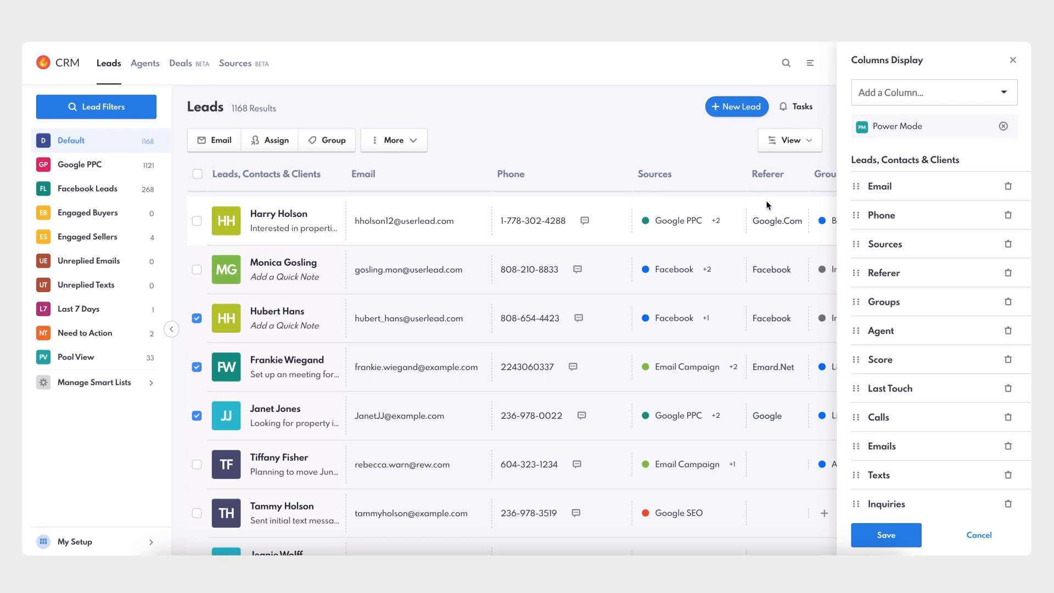
{"action": "left_click", "coordinate": [927, 91]}
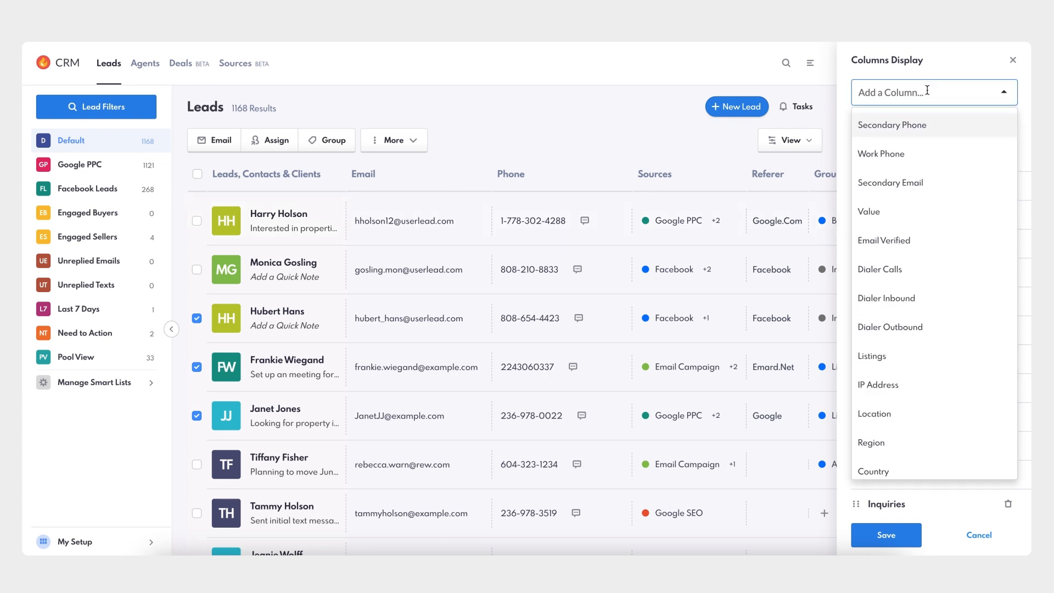
{"action": "type", "text": "pow"}
{"action": "left_click", "coordinate": [878, 127]}
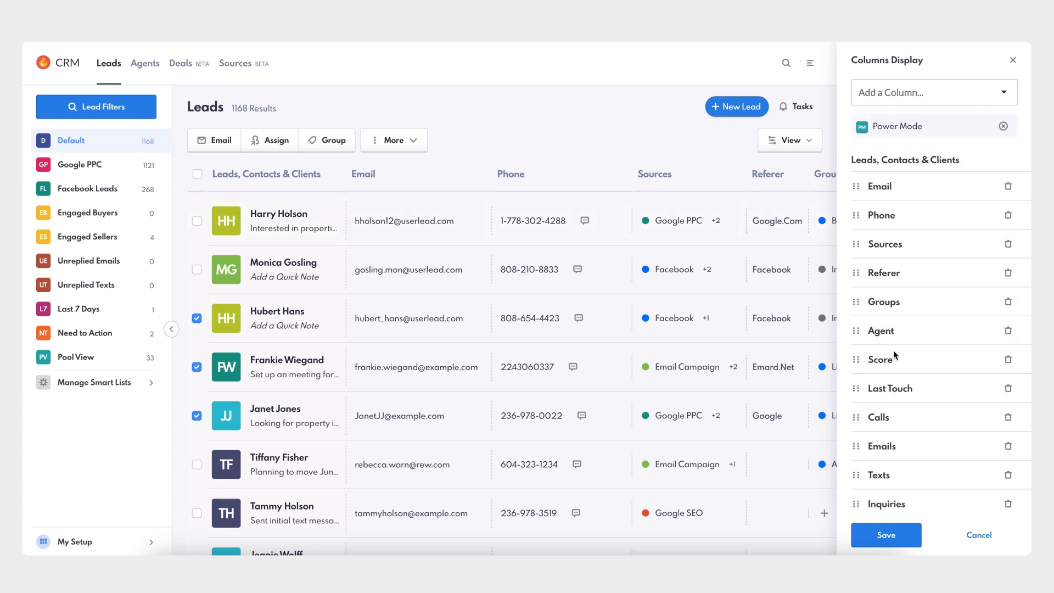
Move the Pools column between Phone and Sources and save the Power Mode view.
{"action": "scroll", "coordinate": [894, 350], "scroll_direction": "down", "scroll_amount": 1}
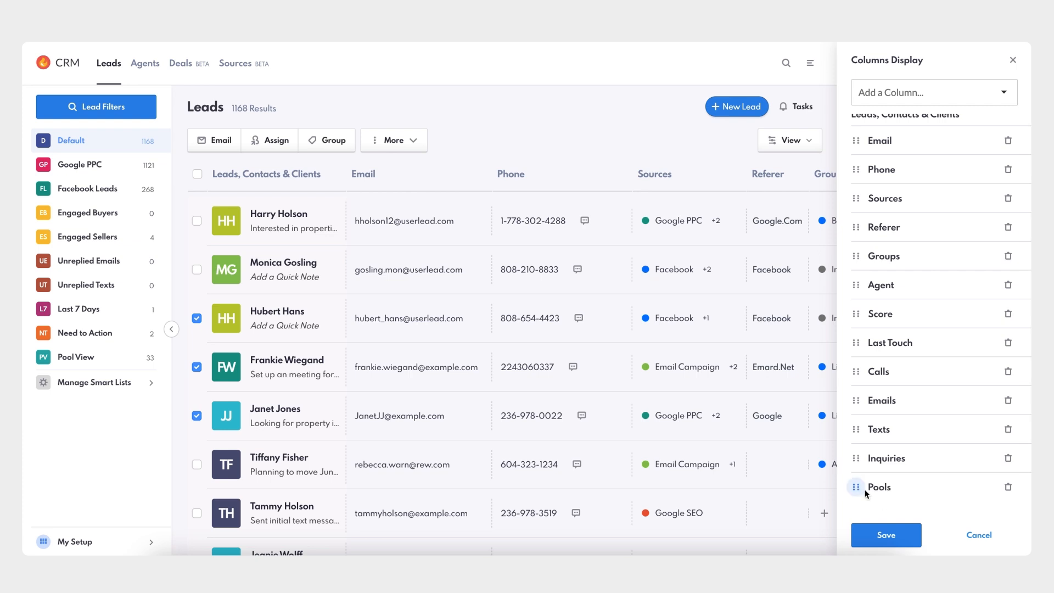
{"action": "left_click_drag", "start_coordinate": [857, 494], "coordinate": [873, 197]}
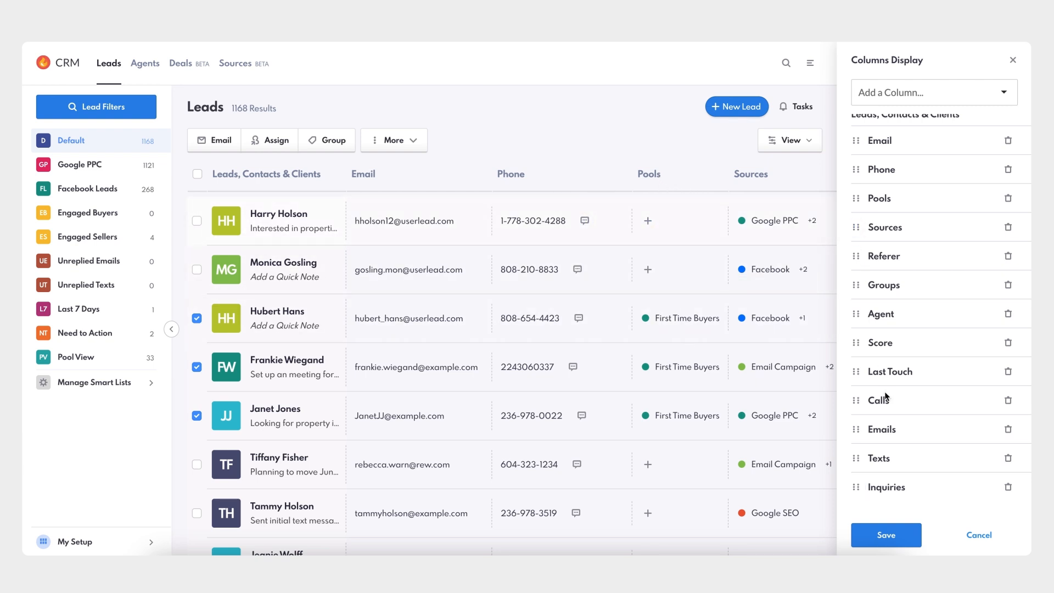
{"action": "left_click", "coordinate": [885, 541]}
{"action": "left_click", "coordinate": [430, 345]}
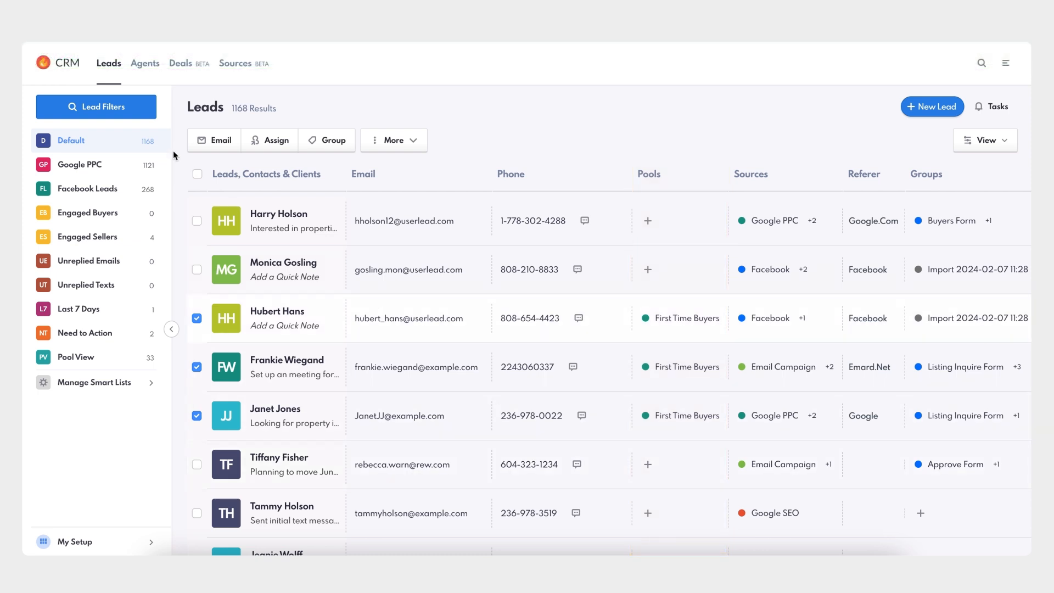
Add a Has Lead Pool filter to the leads list and set it to "is true".
{"action": "left_click", "coordinate": [108, 113]}
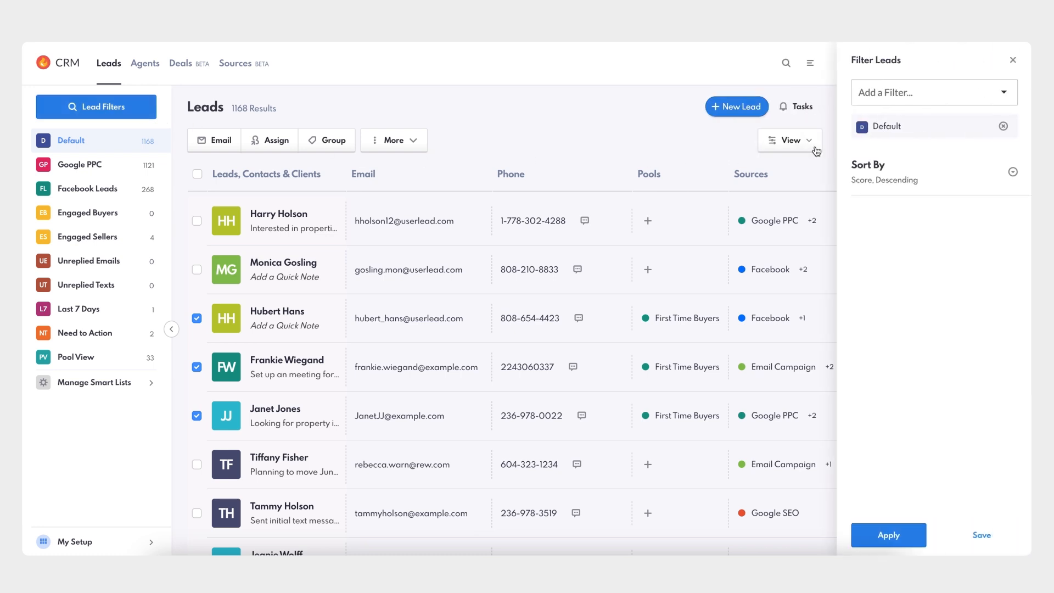
{"action": "left_click", "coordinate": [907, 95]}
{"action": "type", "text": "pool"}
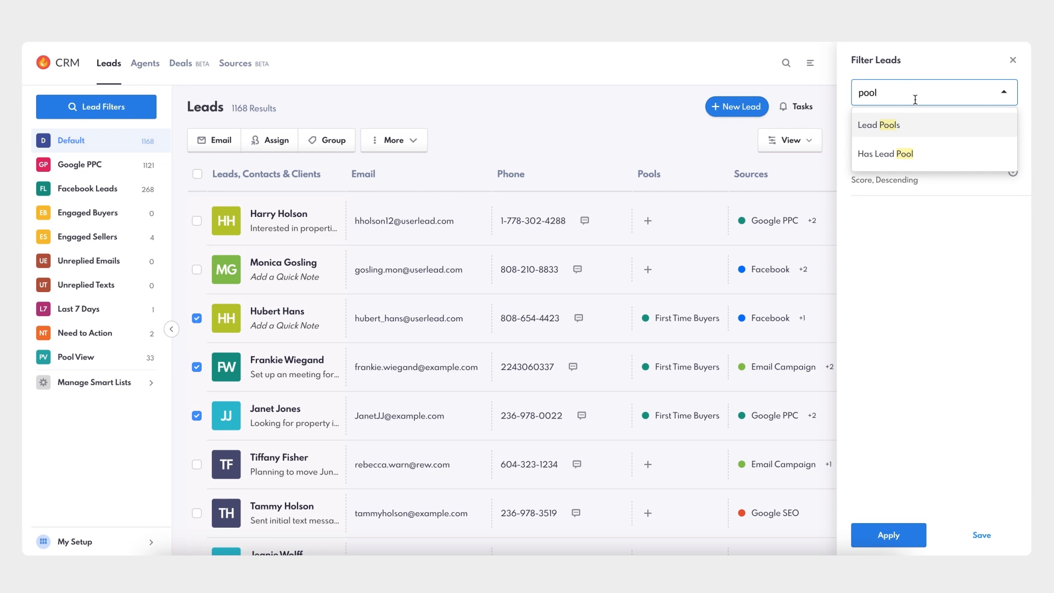
{"action": "left_click", "coordinate": [916, 155]}
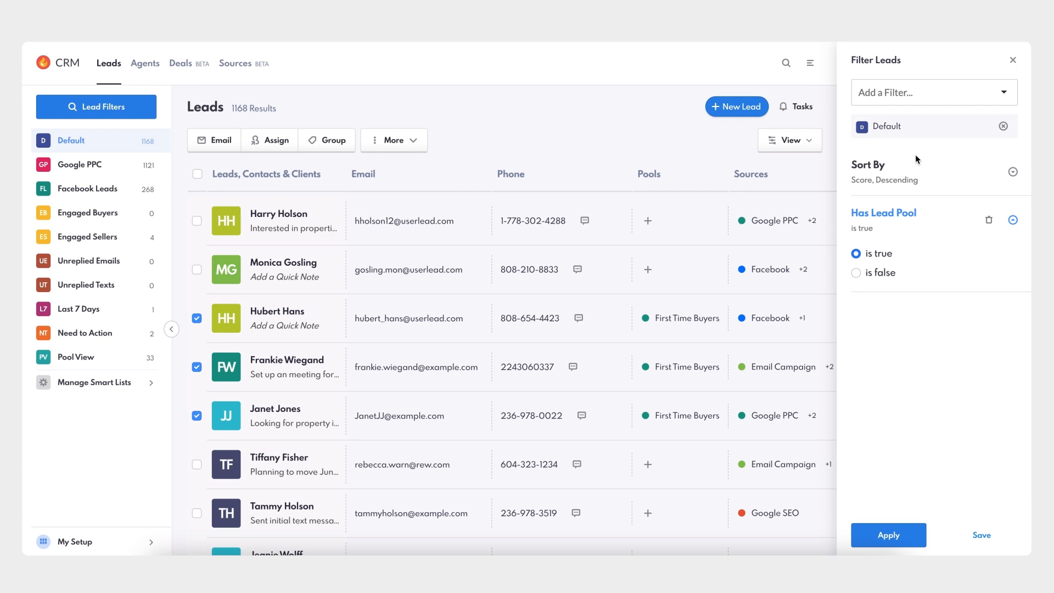
{"action": "left_click", "coordinate": [857, 273]}
{"action": "left_click", "coordinate": [857, 254]}
Add a Lead Pools filter set to "has any" Hot Leads, apply it and close the filter settings.
{"action": "left_click", "coordinate": [933, 90]}
{"action": "type", "text": "pool"}
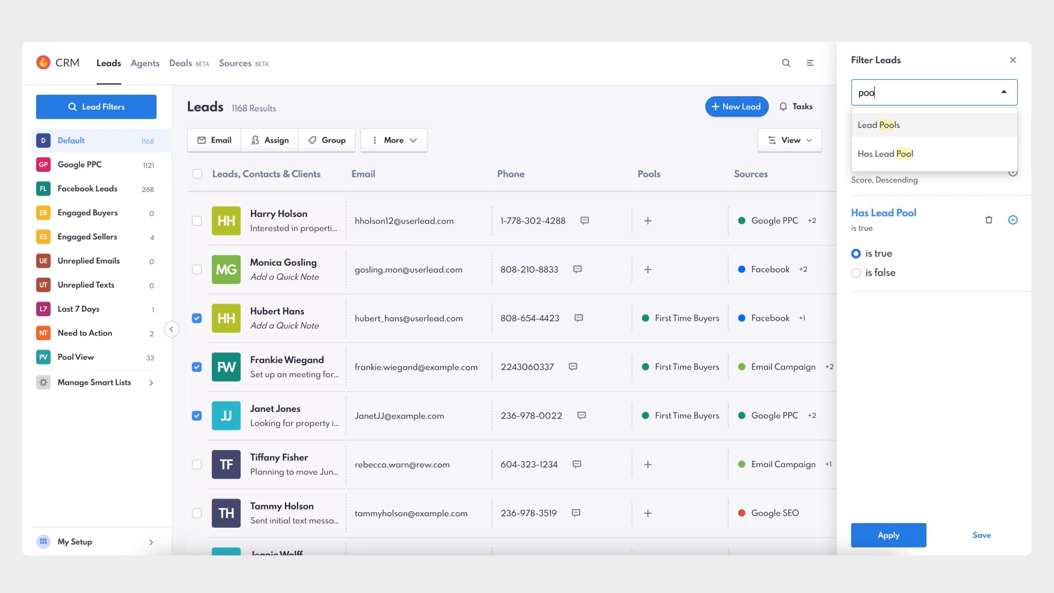
{"action": "left_click", "coordinate": [882, 129]}
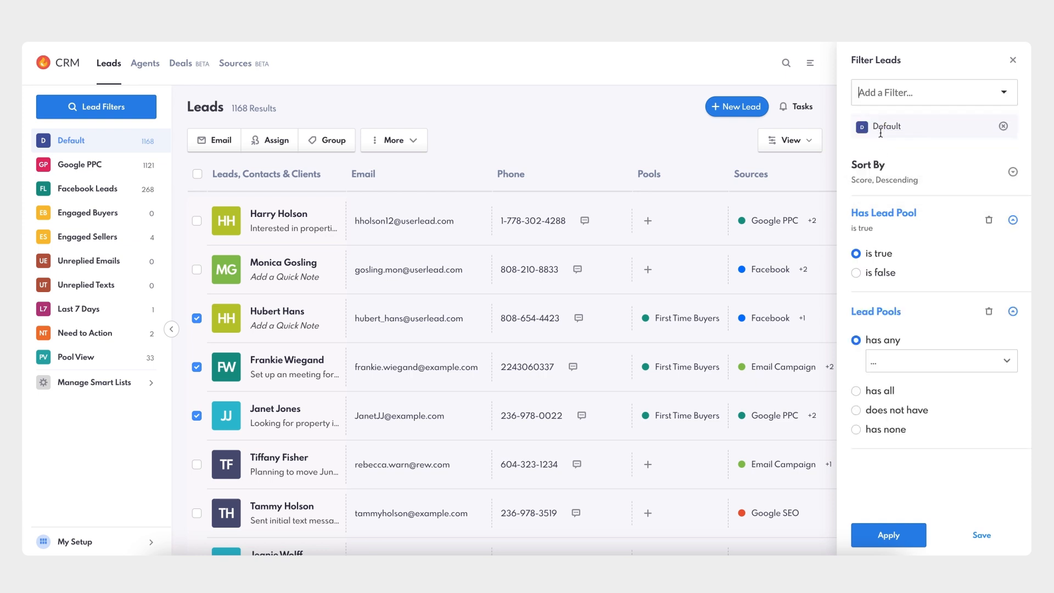
{"action": "left_click", "coordinate": [910, 367]}
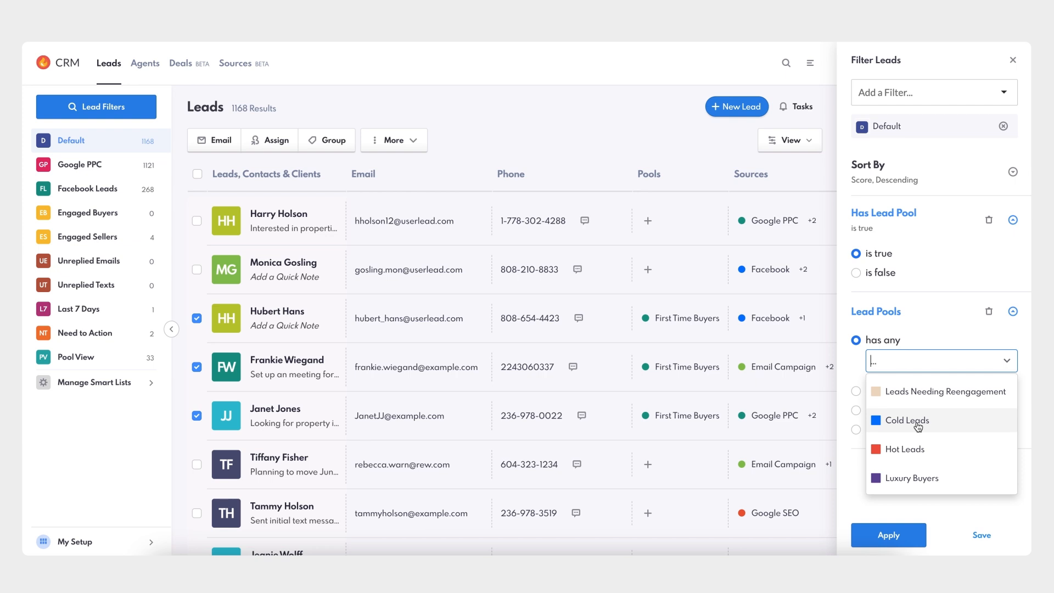
{"action": "left_click", "coordinate": [924, 448]}
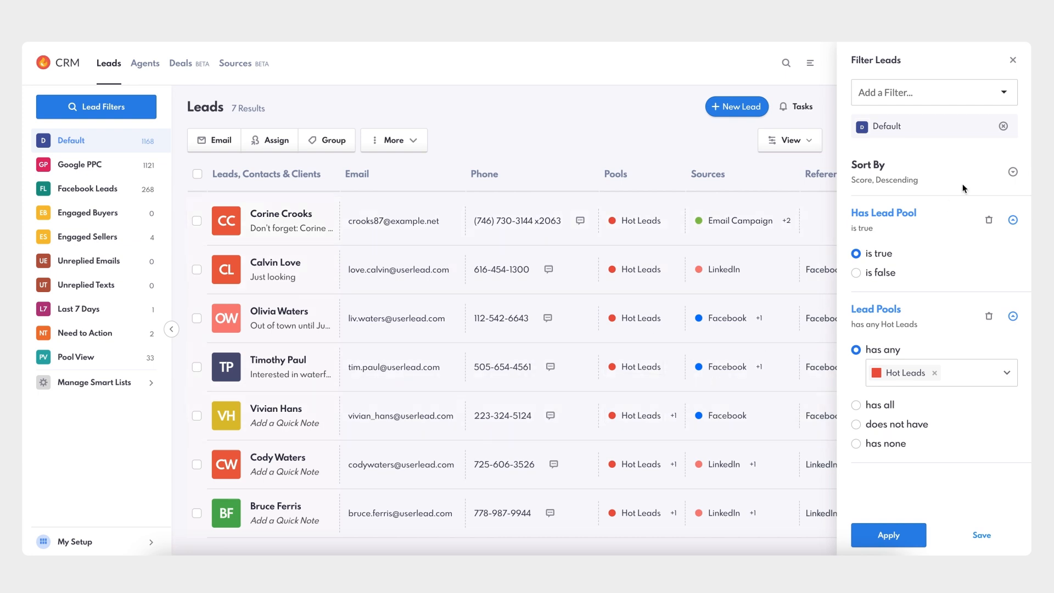
{"action": "left_click", "coordinate": [1013, 60]}
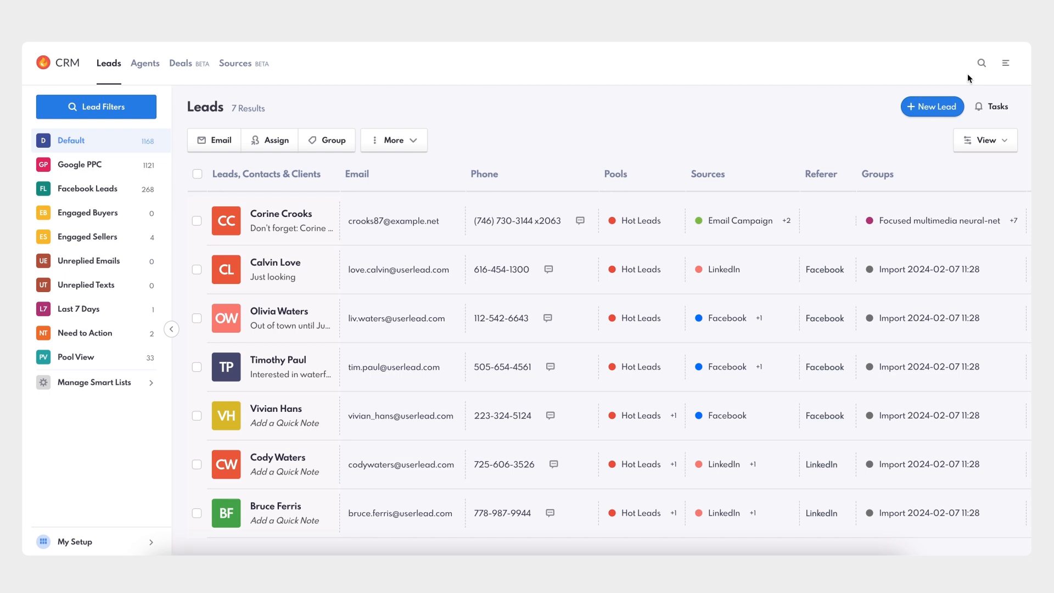
Start a new lead routing rule in the lead settings and title it "Luxury Pool Rule".
{"action": "left_click", "coordinate": [1005, 63]}
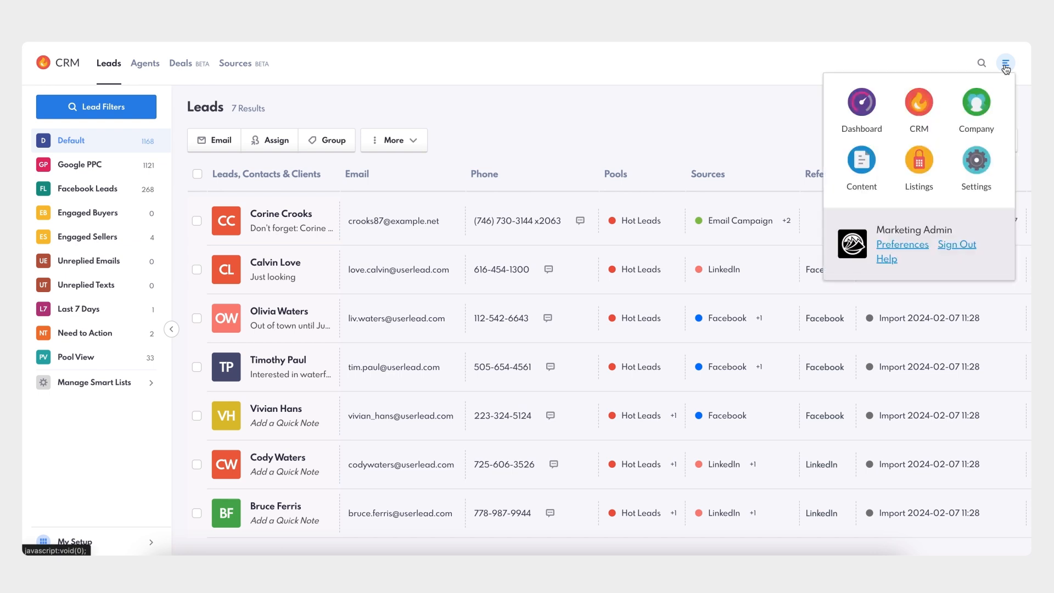
{"action": "left_click", "coordinate": [975, 165]}
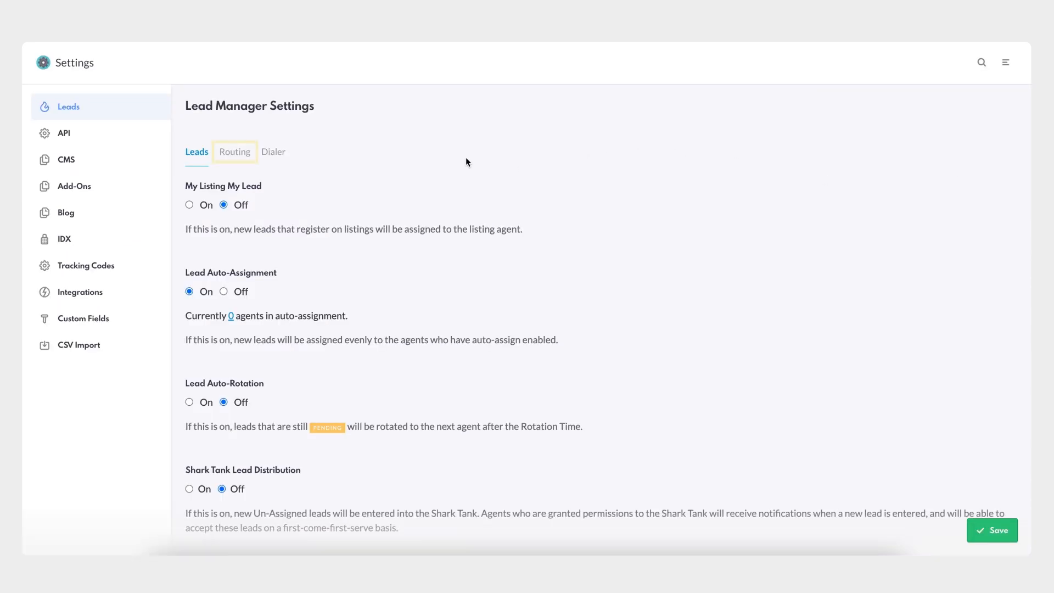
{"action": "left_click", "coordinate": [243, 155]}
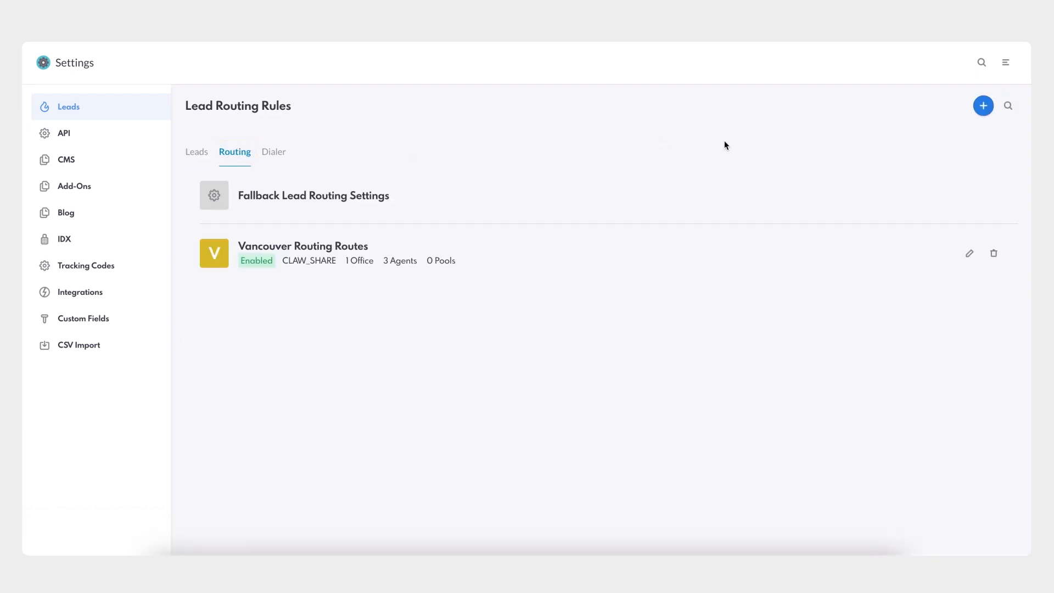
{"action": "left_click", "coordinate": [984, 106]}
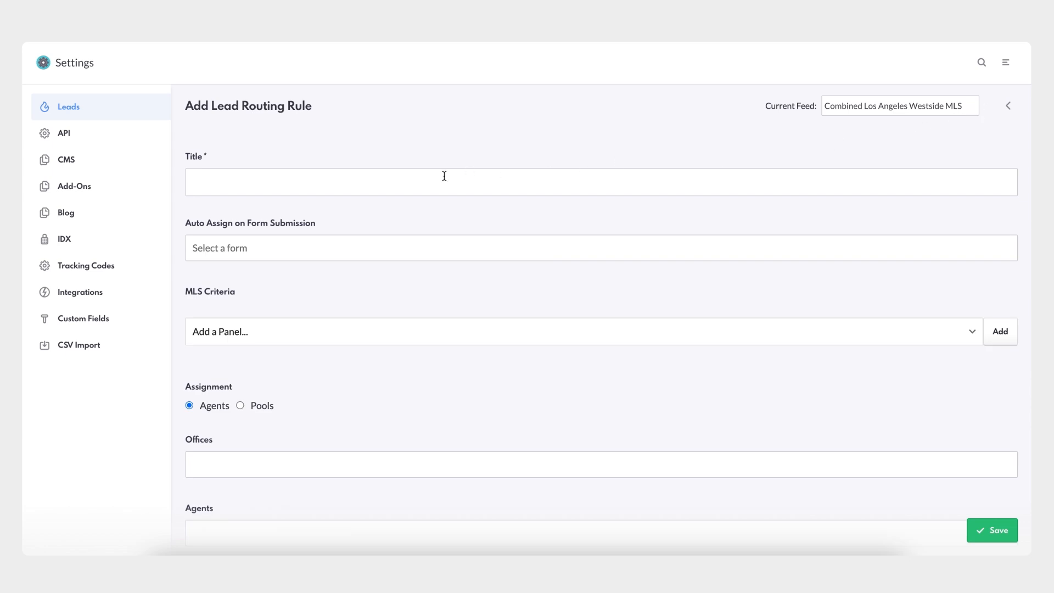
{"action": "left_click", "coordinate": [367, 184]}
{"action": "type", "text": "Luxury Pool Rule"}
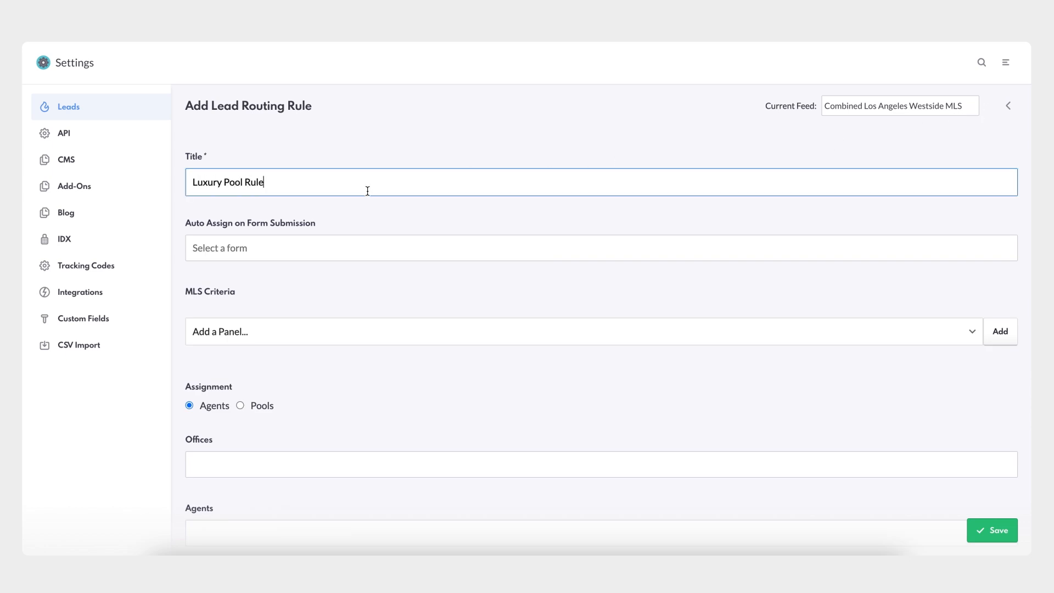
Set the rule to auto assign on submission of the Buyers Form.
{"action": "left_click", "coordinate": [358, 242]}
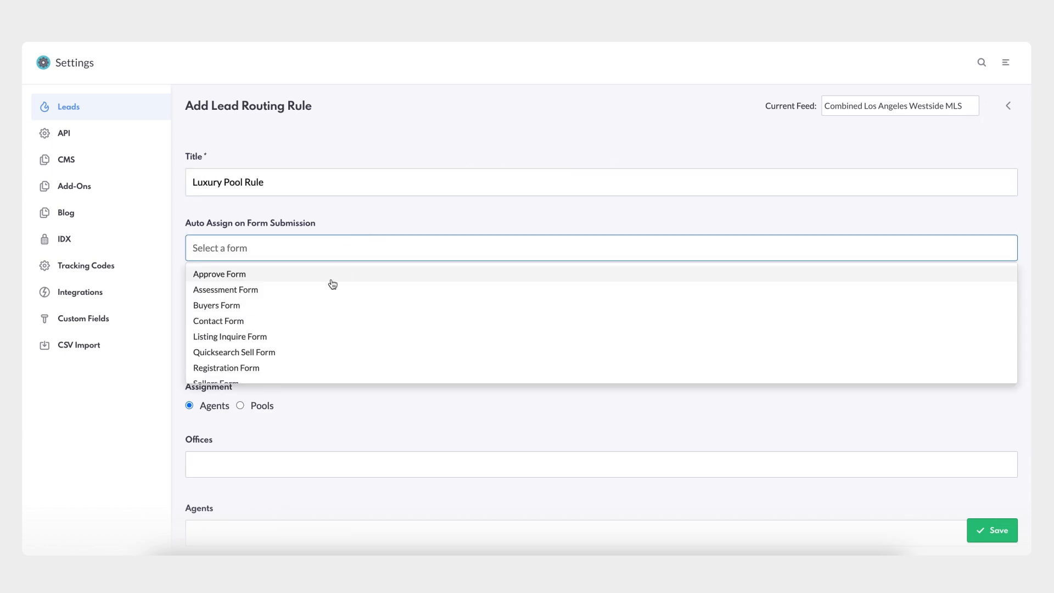
{"action": "left_click", "coordinate": [301, 305]}
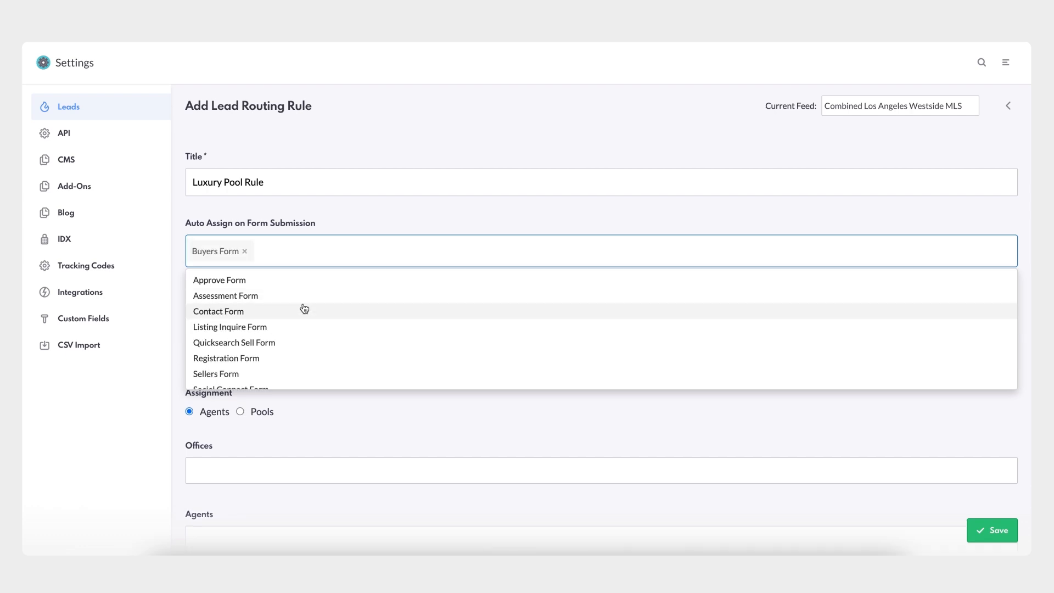
{"action": "left_click", "coordinate": [361, 227]}
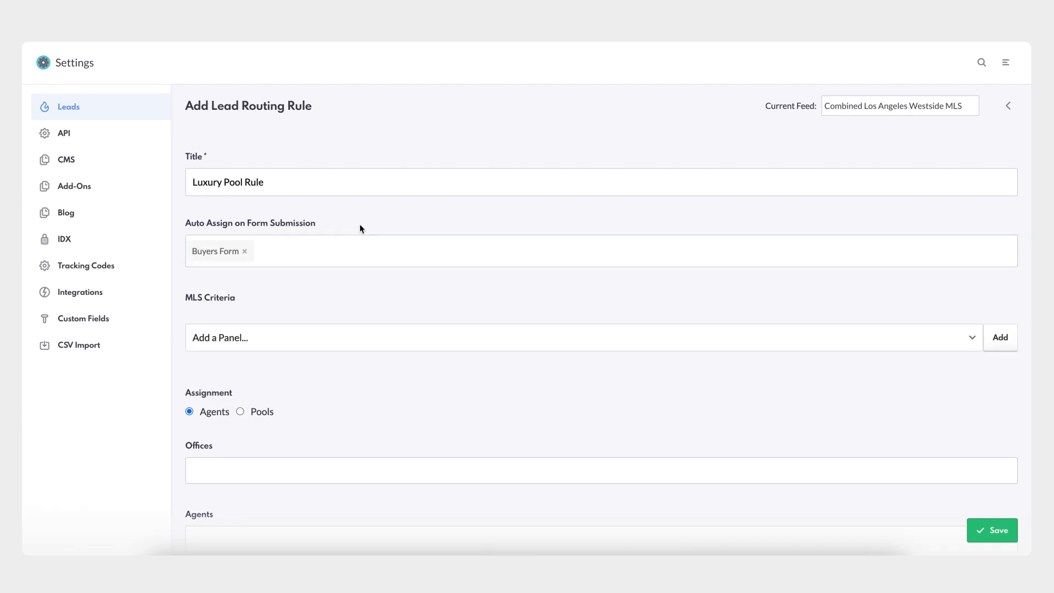
Add a Price Range criterion to the rule's MLS criteria and set its minimum to $1,500,000.
{"action": "left_click", "coordinate": [367, 341]}
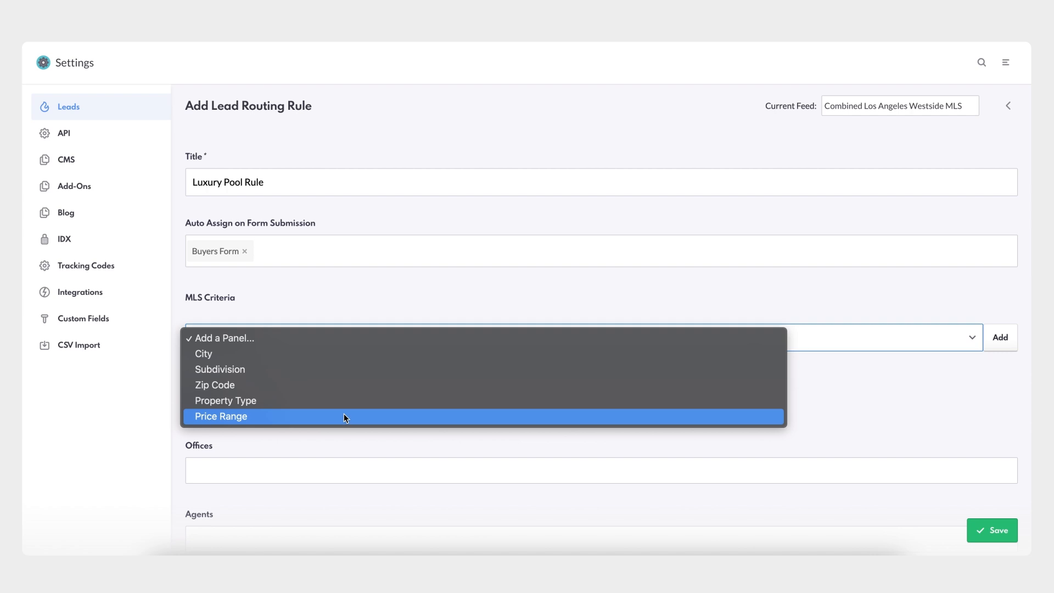
{"action": "left_click", "coordinate": [344, 416]}
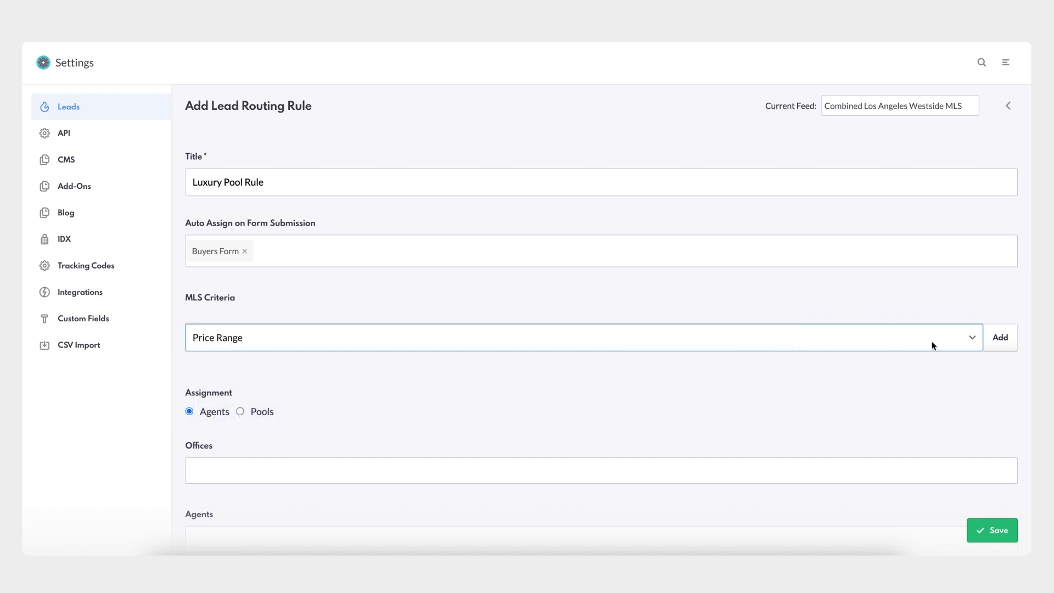
{"action": "left_click", "coordinate": [999, 337]}
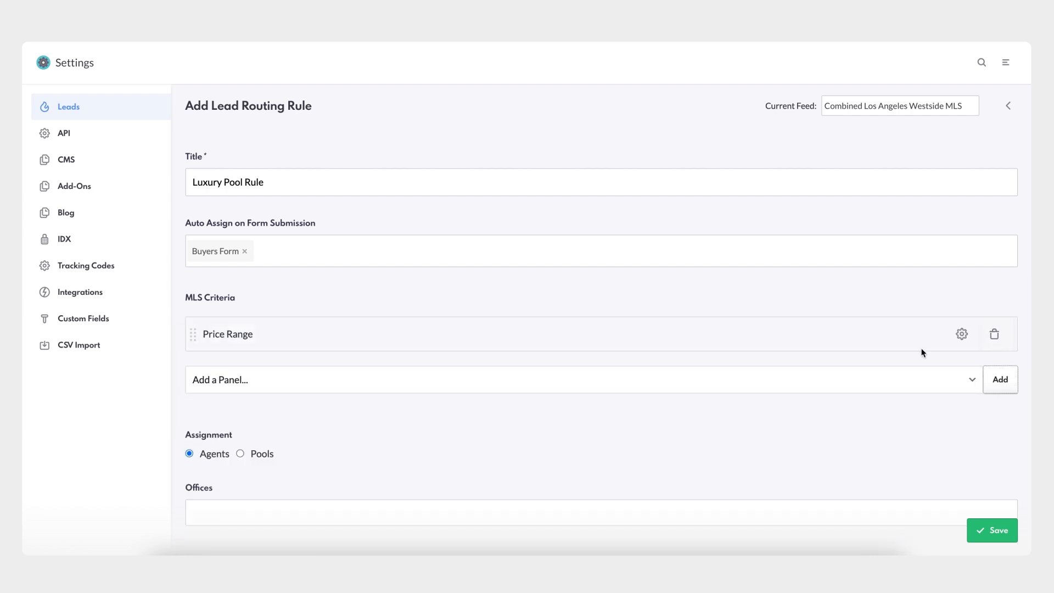
{"action": "left_click", "coordinate": [961, 334]}
{"action": "left_click", "coordinate": [582, 374]}
{"action": "scroll", "coordinate": [545, 444], "scroll_direction": "down", "scroll_amount": 10}
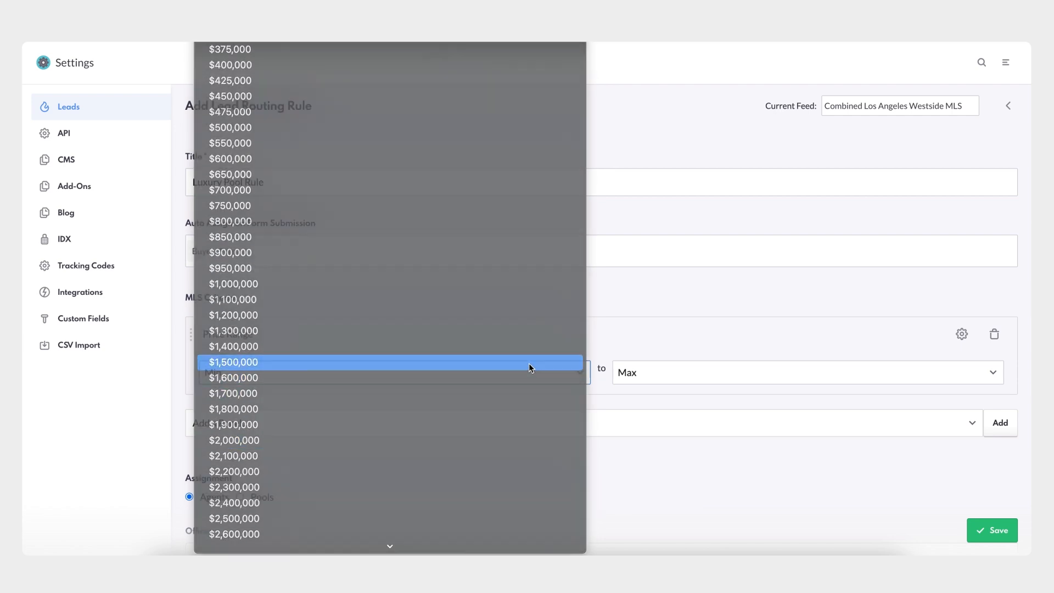
{"action": "left_click", "coordinate": [529, 363]}
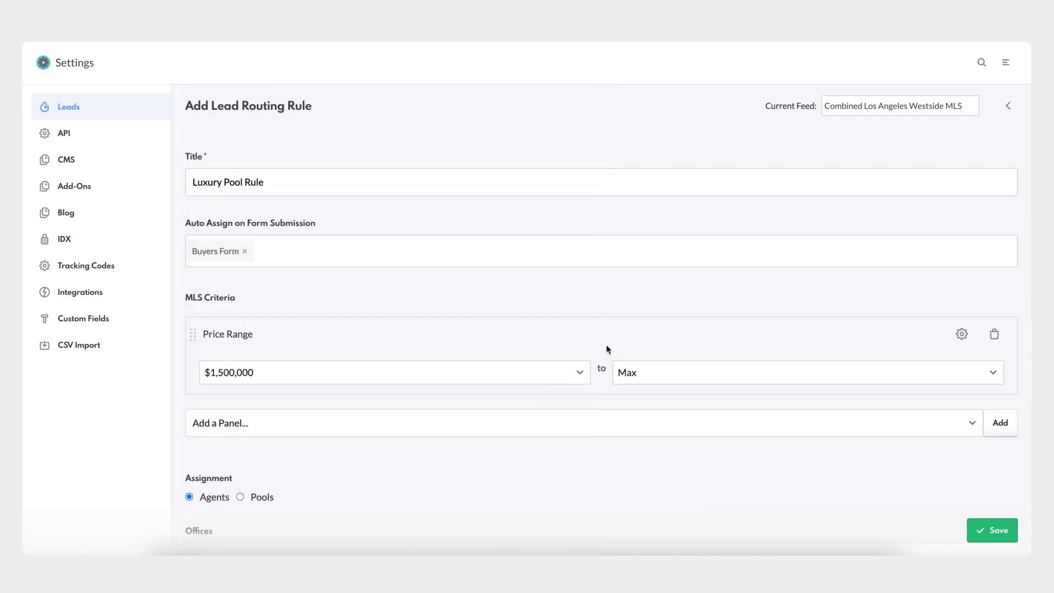
Switch the rule's assignment to Pools, choose the Luxury Buyers pool and save the rule.
{"action": "scroll", "coordinate": [606, 349], "scroll_direction": "down", "scroll_amount": 4}
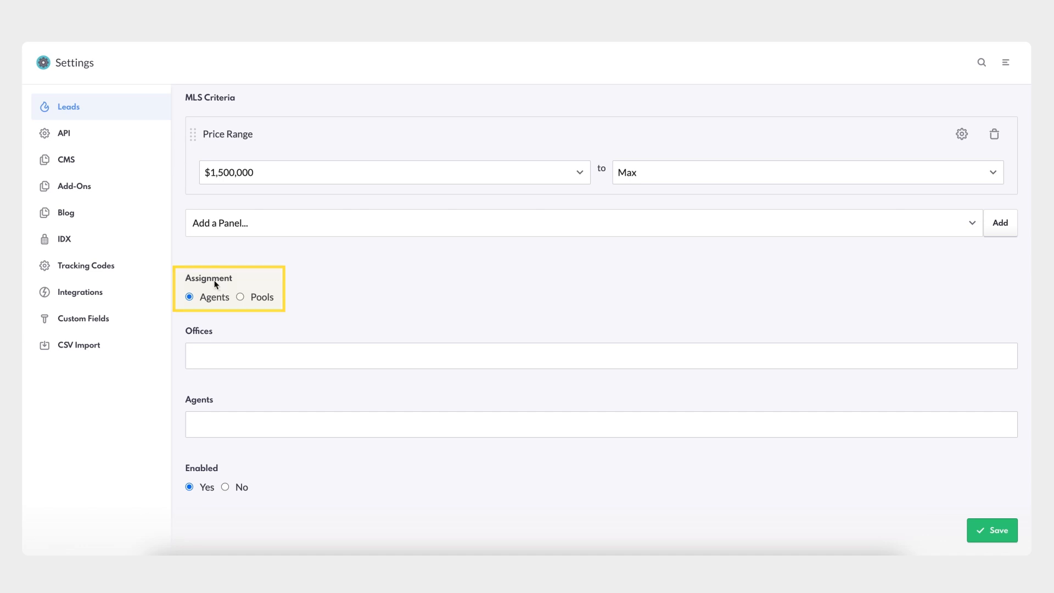
{"action": "left_click", "coordinate": [240, 297]}
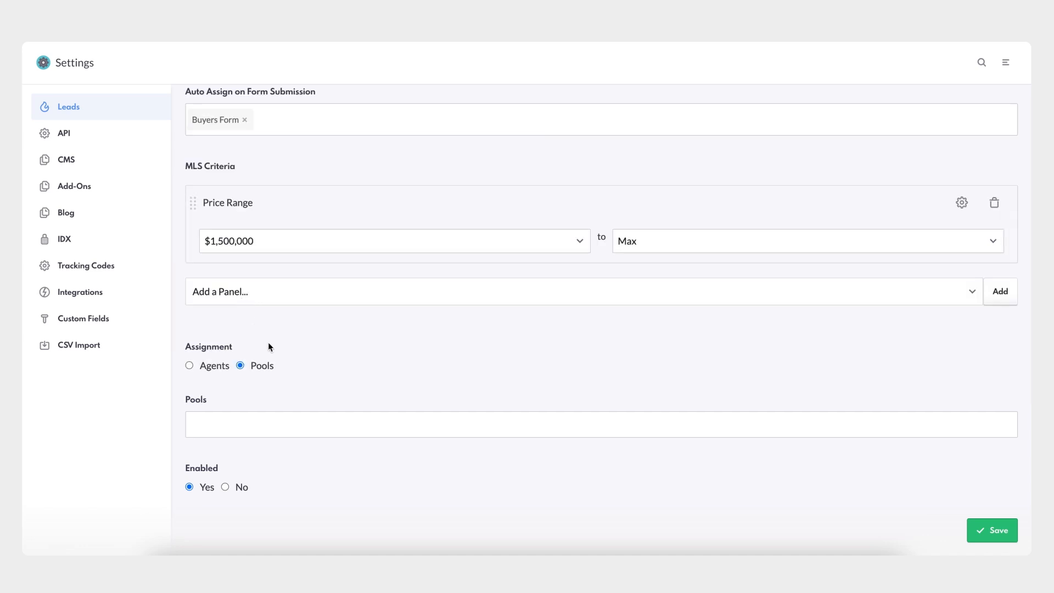
{"action": "left_click", "coordinate": [288, 419]}
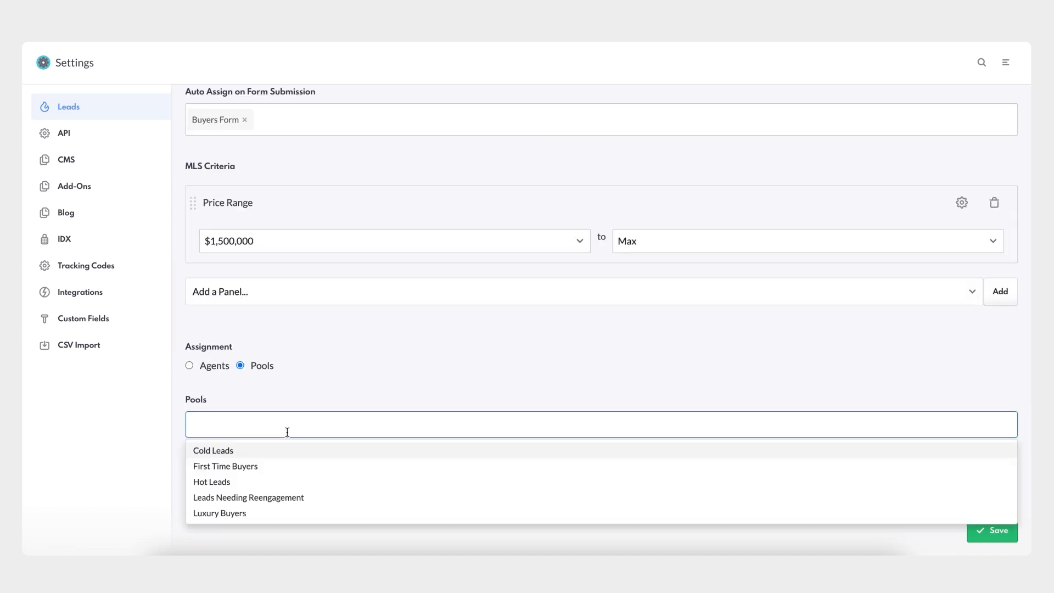
{"action": "left_click", "coordinate": [235, 514]}
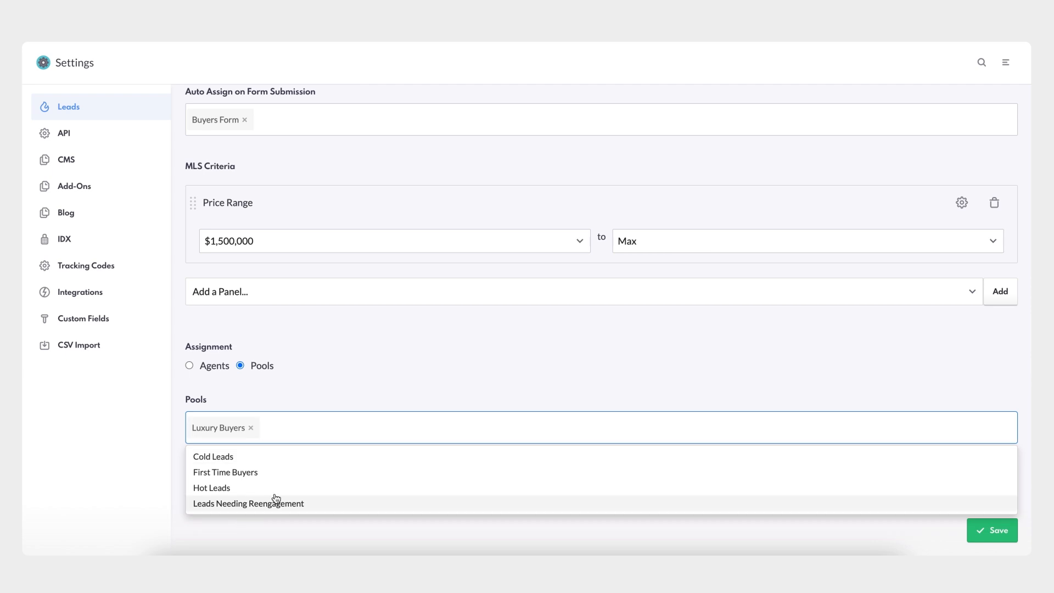
{"action": "left_click", "coordinate": [359, 378]}
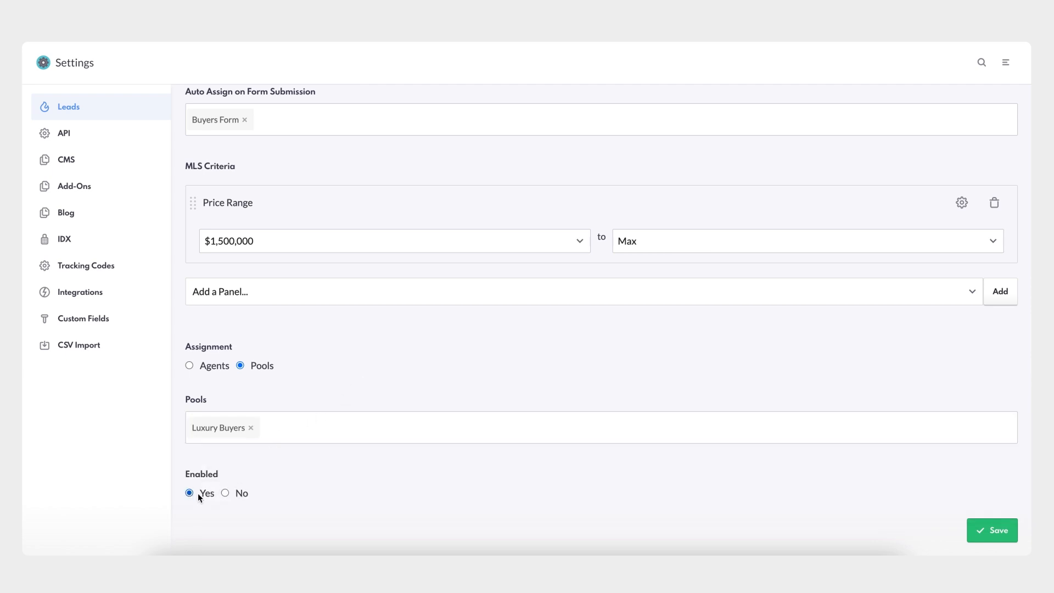
{"action": "left_click", "coordinate": [999, 526]}
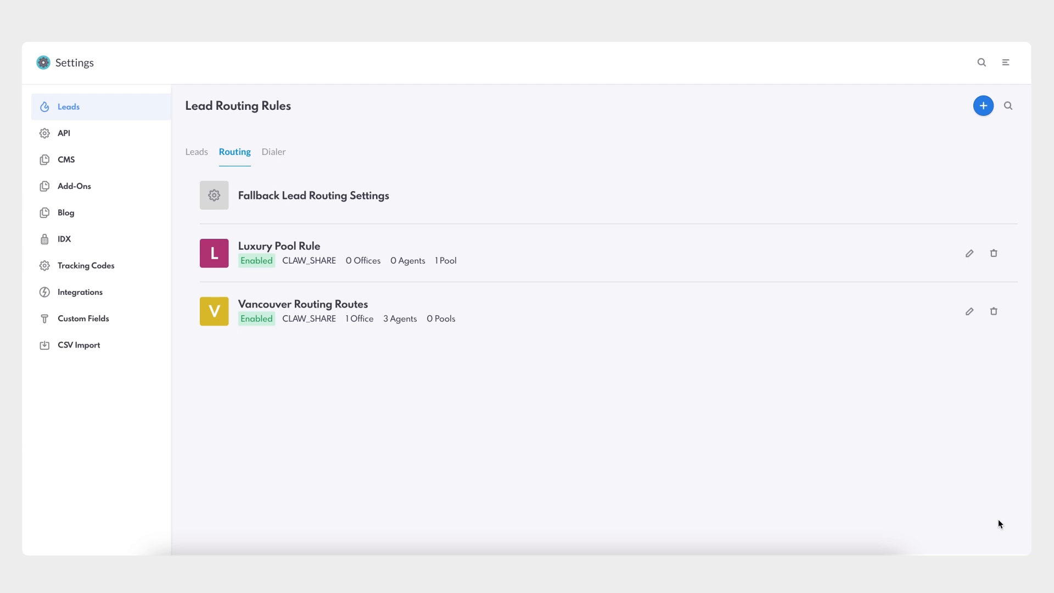
Open the permissions of the second agent below Marketing Admin in the company's agent list.
{"action": "left_click", "coordinate": [1005, 62]}
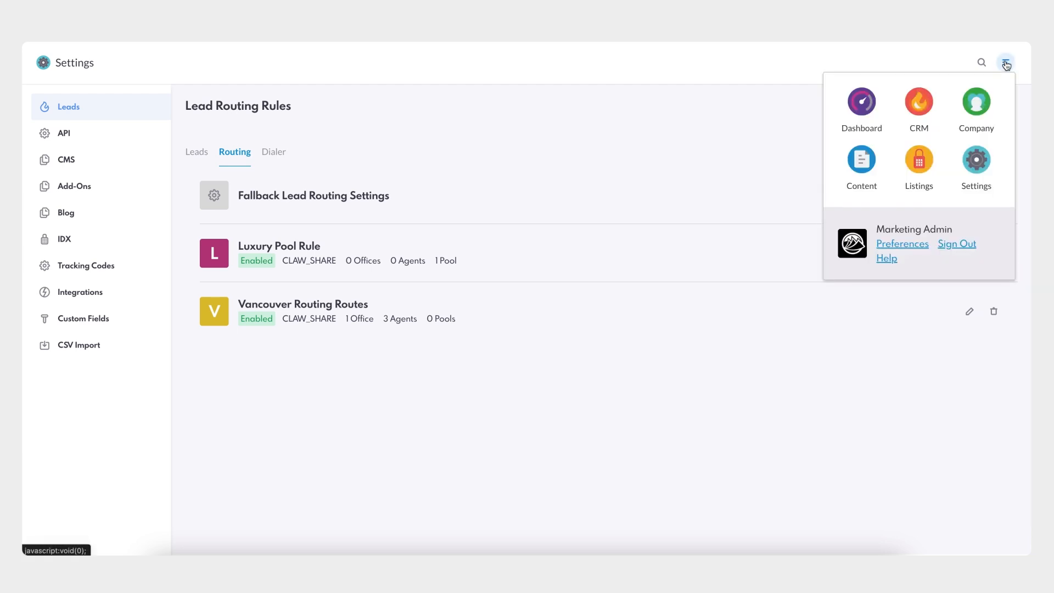
{"action": "left_click", "coordinate": [977, 110]}
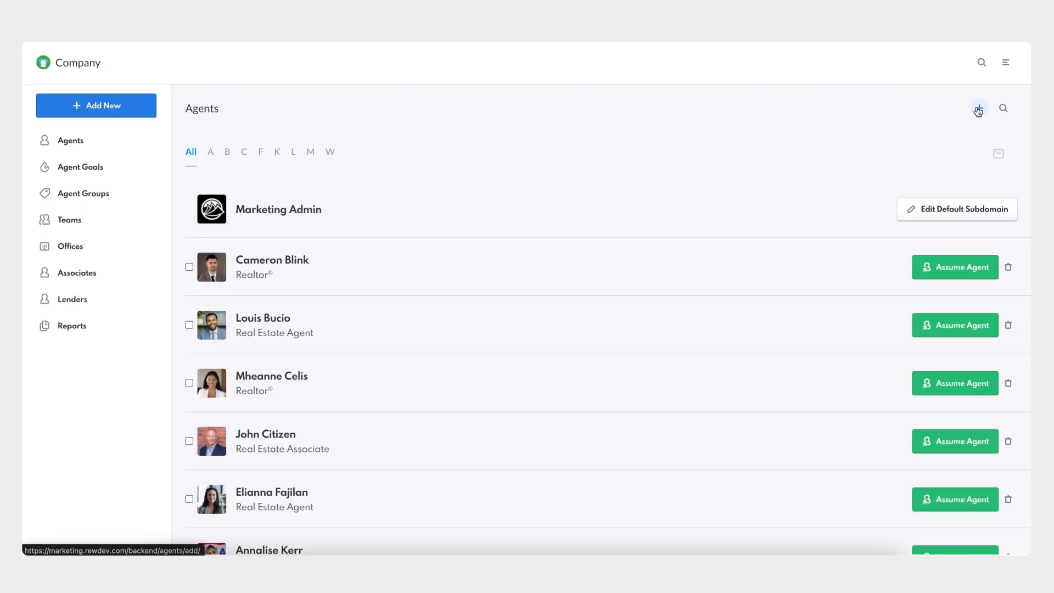
{"action": "left_click", "coordinate": [264, 321]}
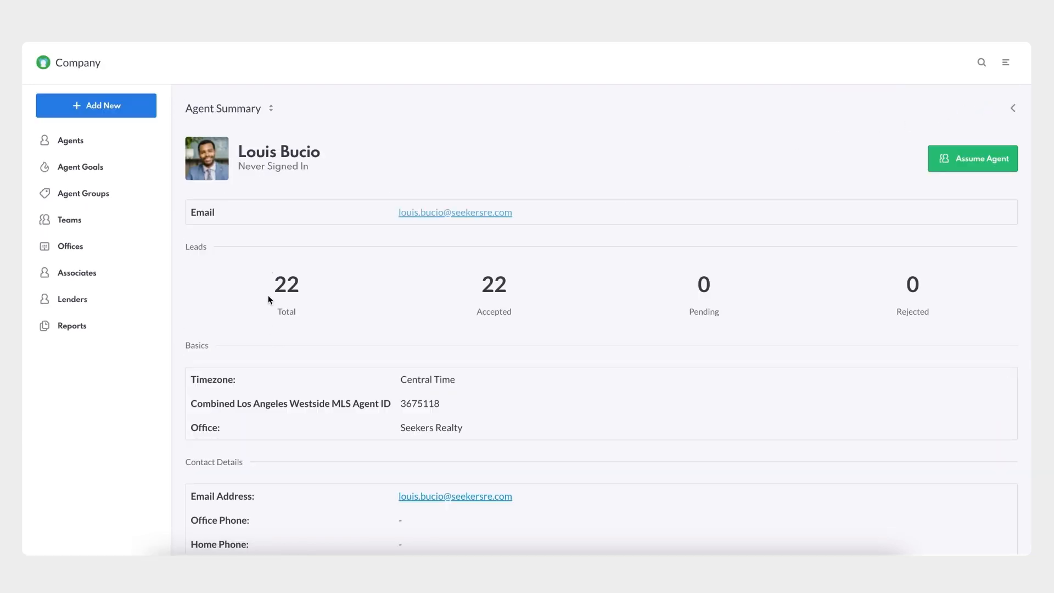
{"action": "left_click", "coordinate": [252, 116]}
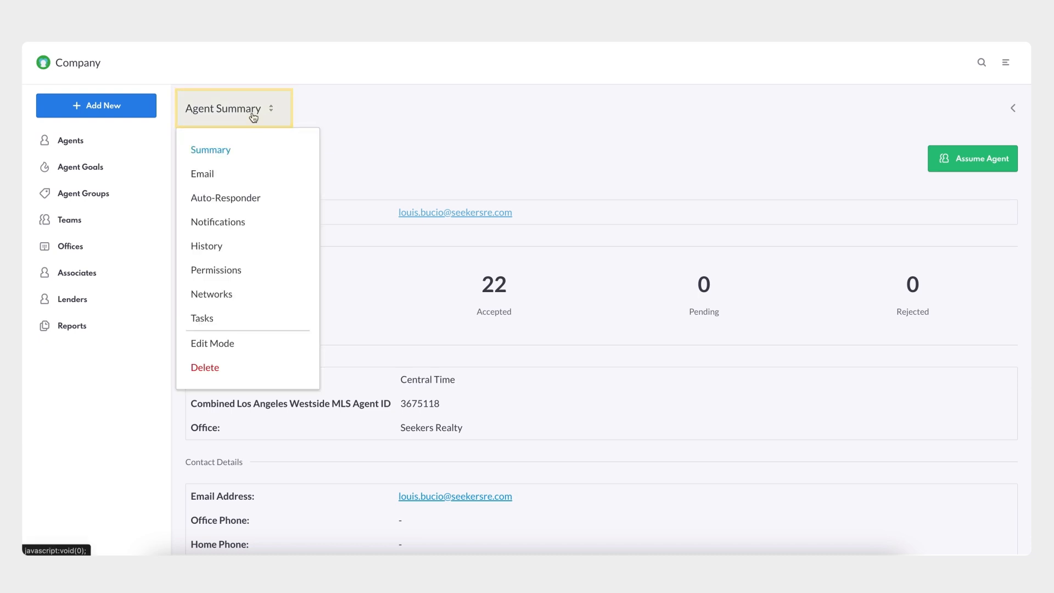
{"action": "left_click", "coordinate": [242, 272]}
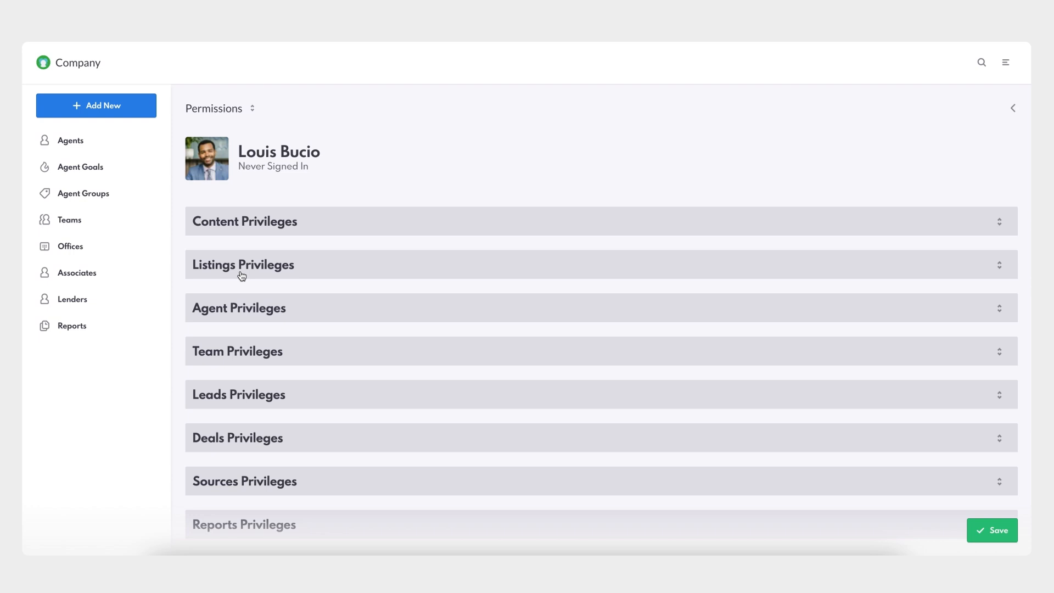
Grant the agent the View All Pools and Add & Edit Pools leads privileges and save the permissions.
{"action": "scroll", "coordinate": [241, 276], "scroll_direction": "down", "scroll_amount": 3}
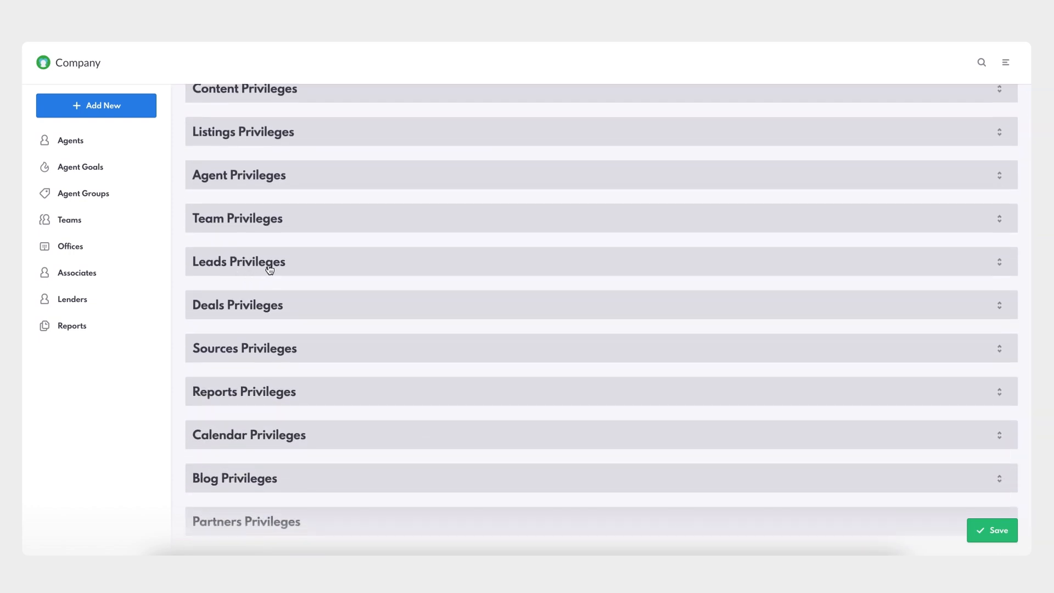
{"action": "left_click", "coordinate": [276, 265]}
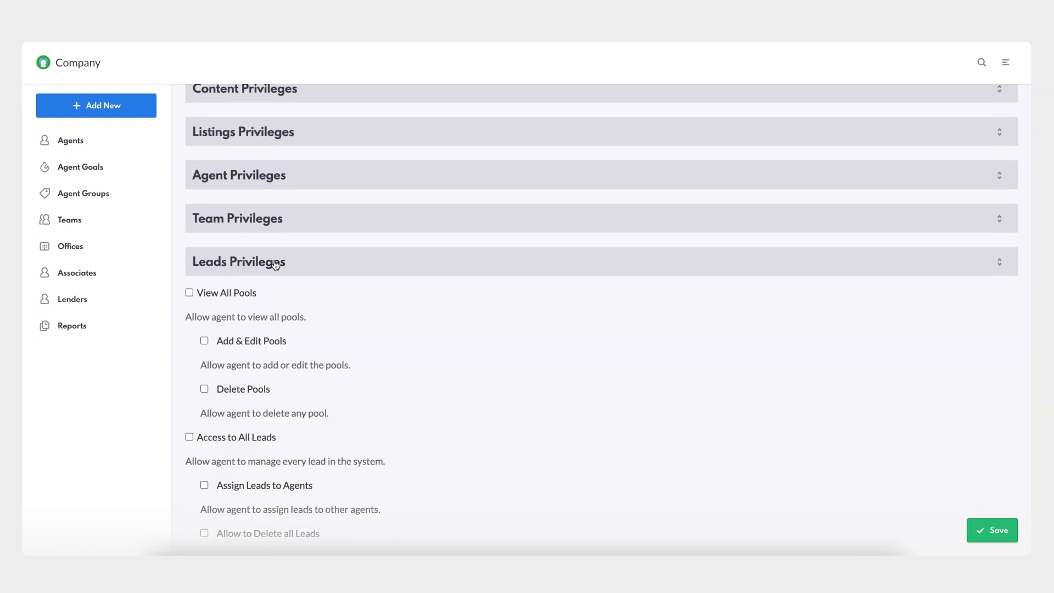
{"action": "scroll", "coordinate": [272, 298], "scroll_direction": "down", "scroll_amount": 1}
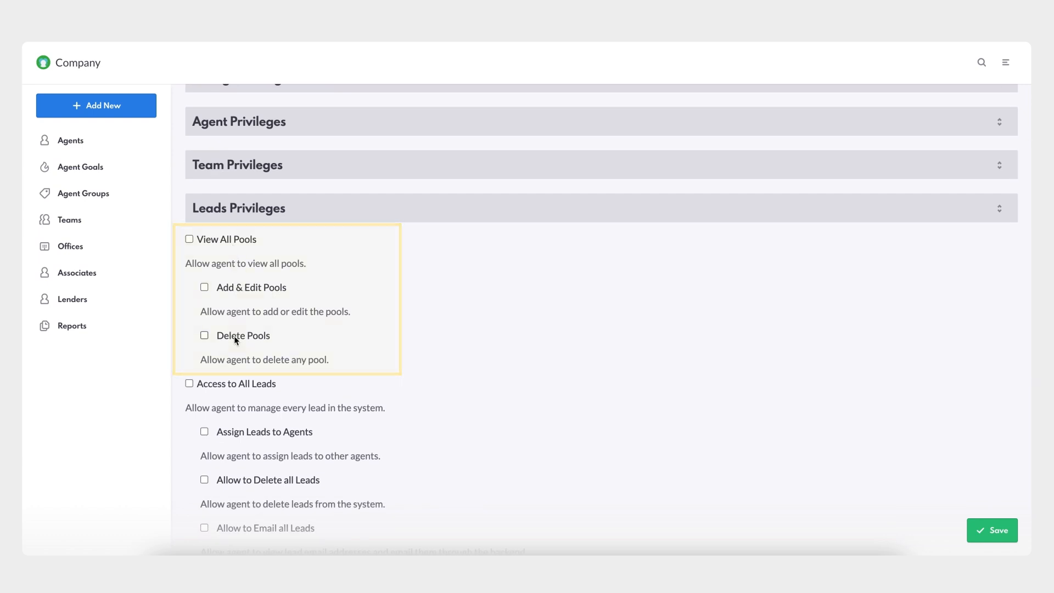
{"action": "left_click", "coordinate": [189, 240]}
{"action": "left_click", "coordinate": [205, 287]}
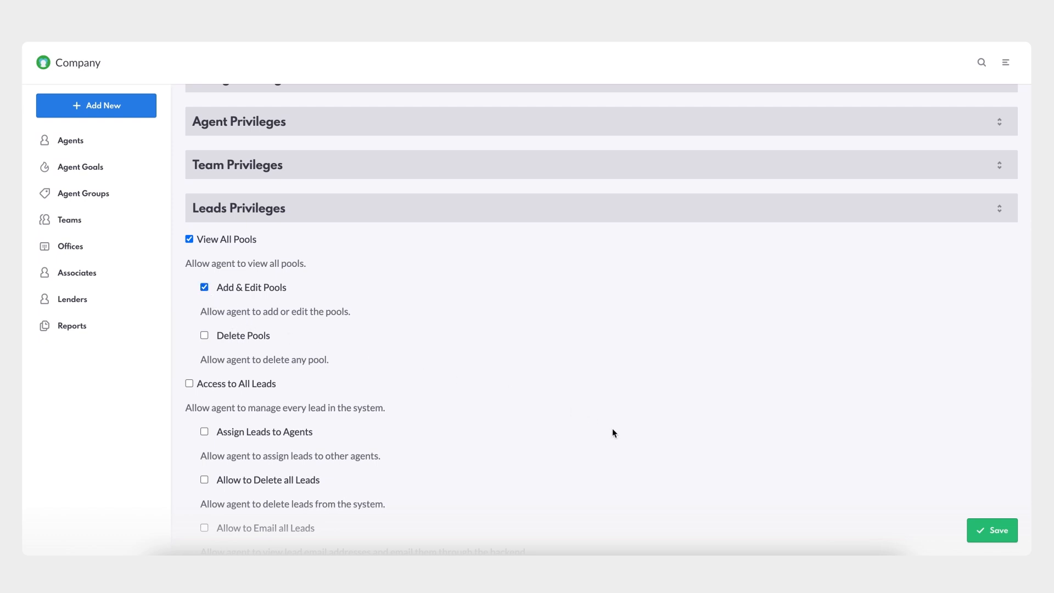
{"action": "left_click", "coordinate": [985, 531]}
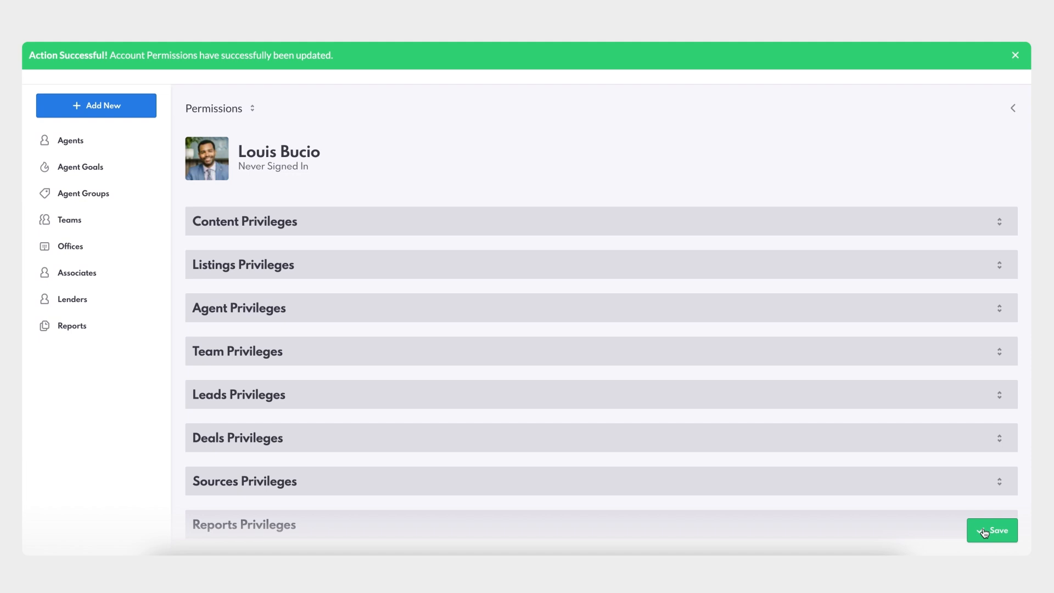